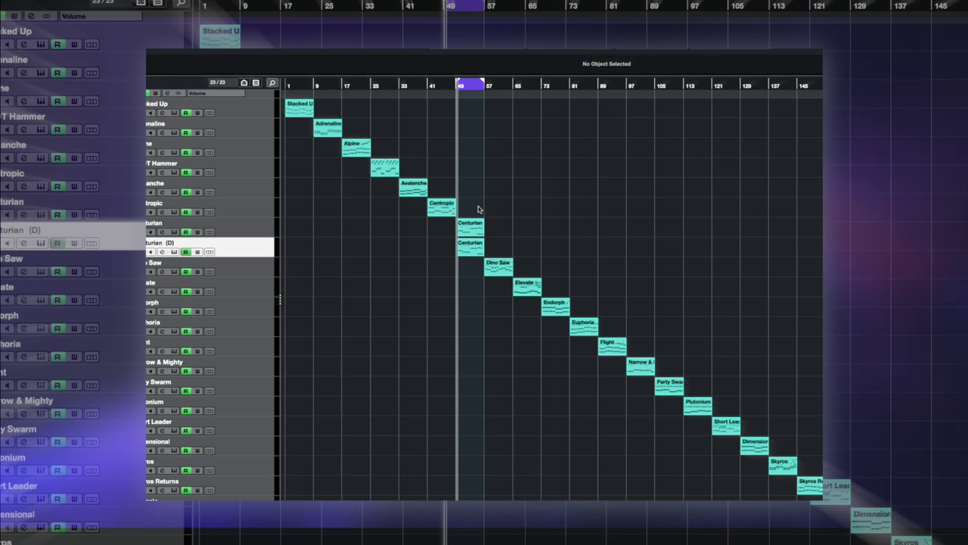
Select the upper Centurian event on the Centurian track to show its event parameters
left_click(474, 228)
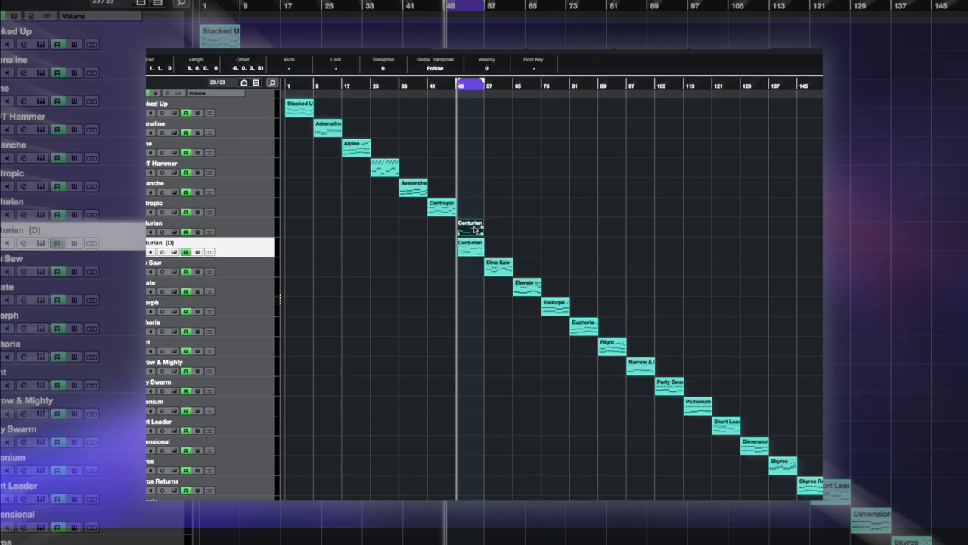
Start project playback with Dune 3 open on its Init Patch
key("space")
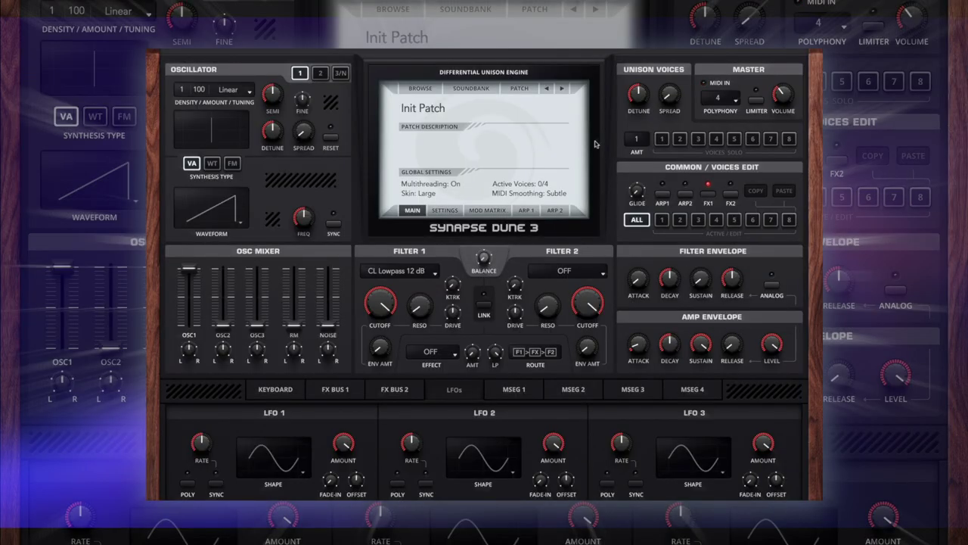
Make oscillator 1 a Vintage Saw wavetable with density 11 and slightly adjusted detune
left_click(212, 163)
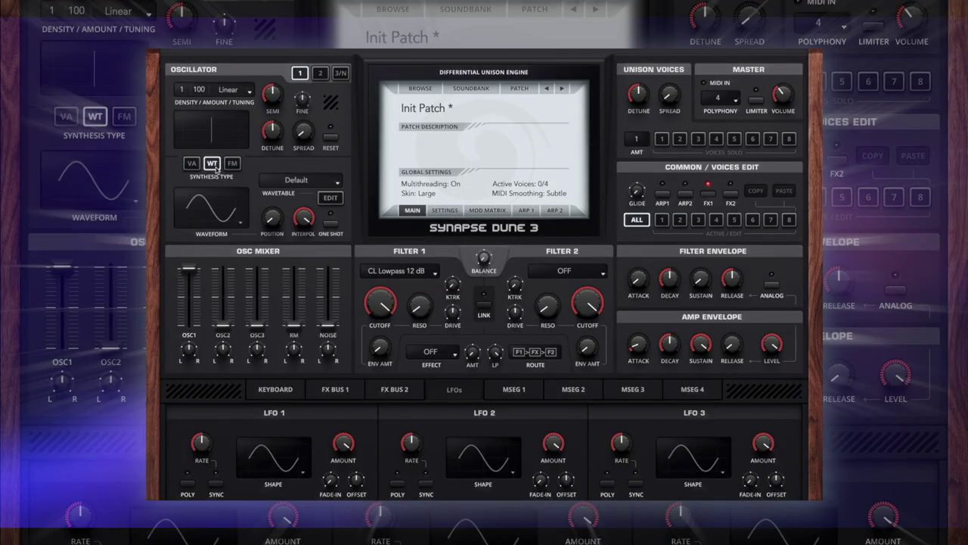
left_click(318, 180)
scroll(311, 351, "down", 3)
scroll(303, 341, "down", 2)
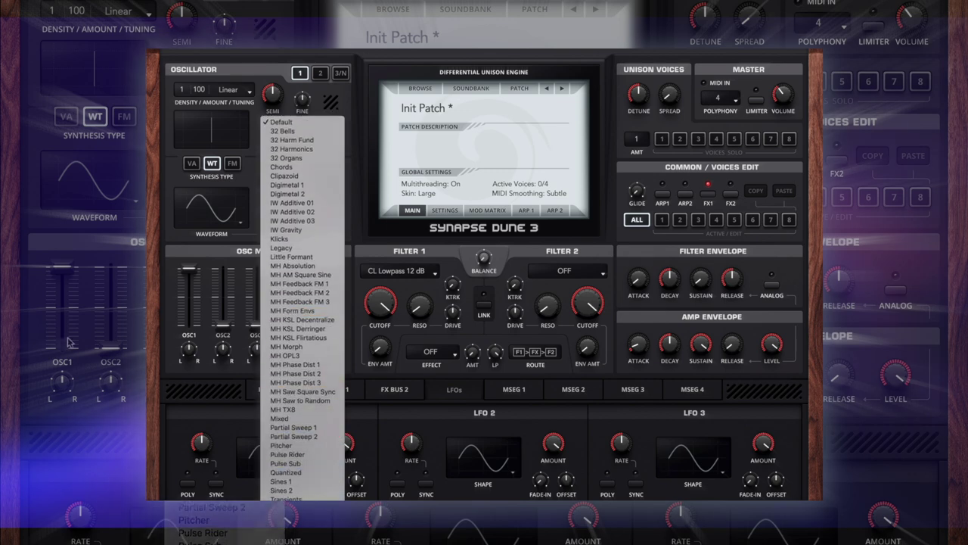
left_click(295, 485)
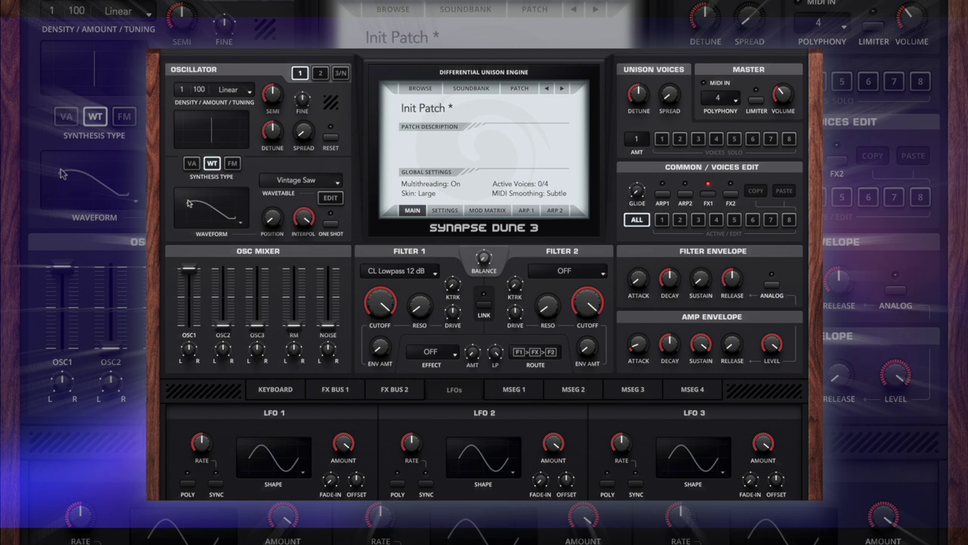
left_click_drag(182, 91, 191, 66)
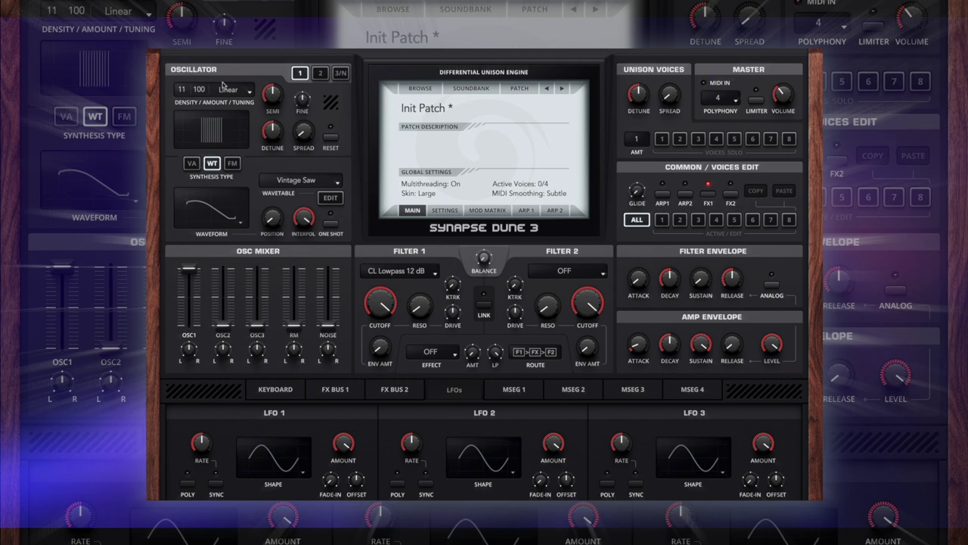
mouse_move(277, 134)
left_click_drag(277, 133, 276, 135)
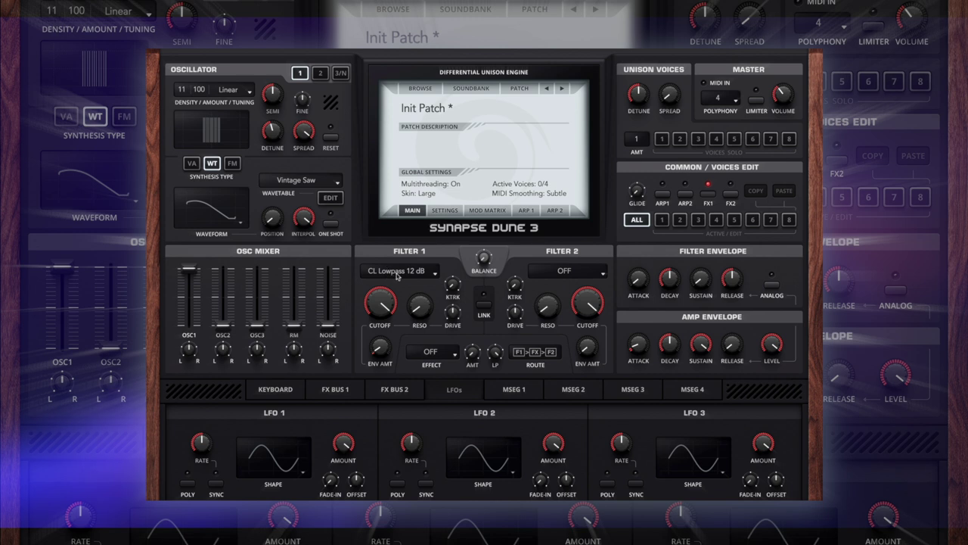
Lower Filter 1 cutoff, set Env Amt to 39%, enable analog filter envelope, and lengthen decay
left_click_drag(385, 296, 377, 360)
mouse_move(384, 349)
left_mouse_down()
mouse_move(385, 301)
mouse_move(378, 347)
left_mouse_up()
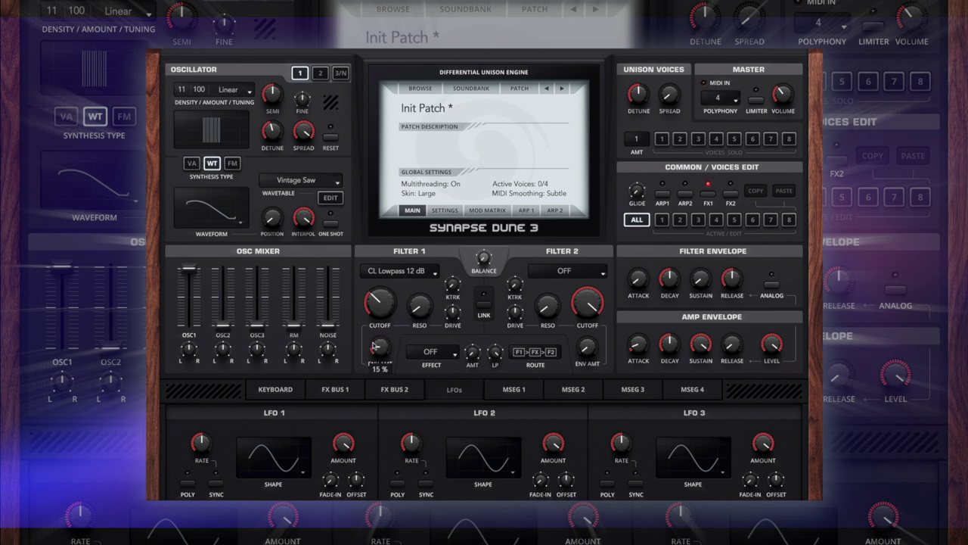
left_click(772, 286)
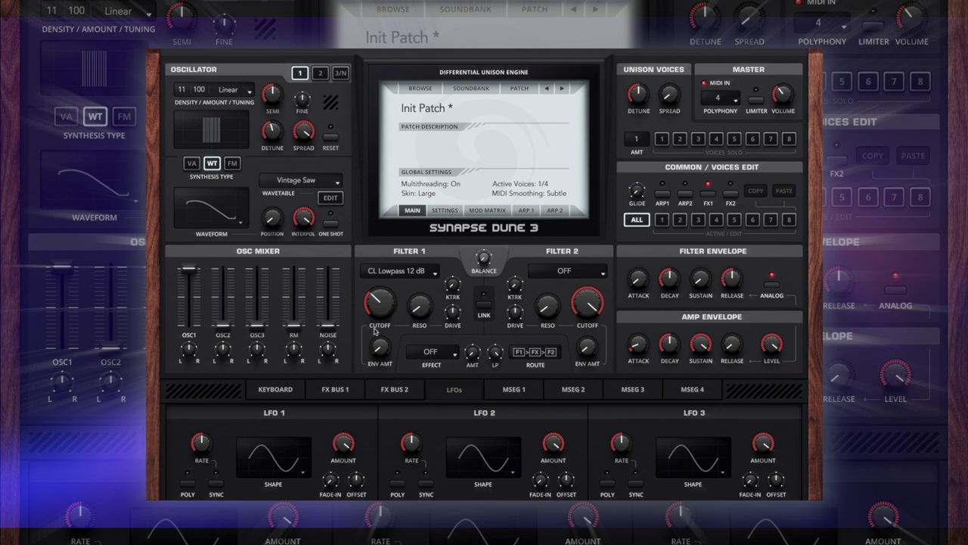
left_click_drag(377, 347, 373, 305)
left_click_drag(680, 279, 632, 281)
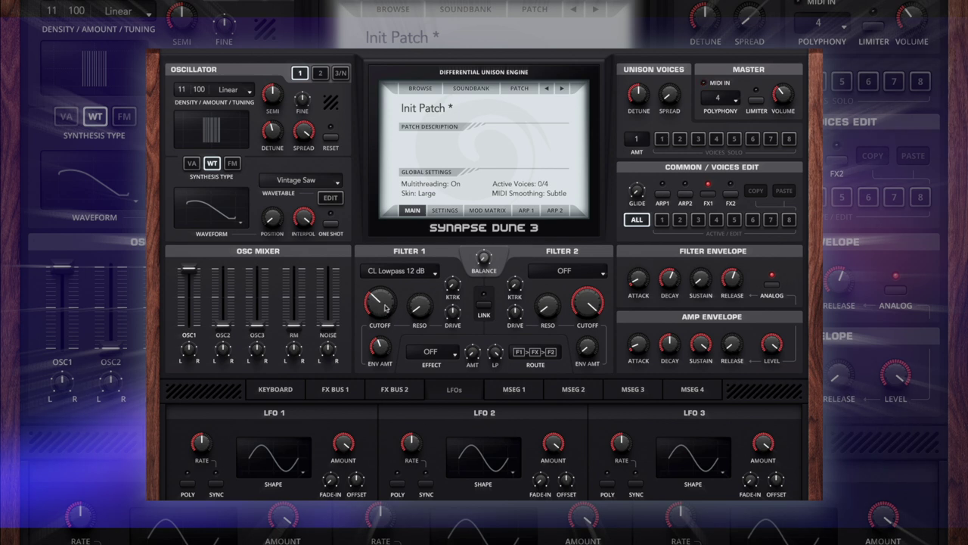
Adjust amp envelope sustain, set release to 58%, and settle Filter 1 cutoff at 58%
left_click_drag(384, 312, 385, 287)
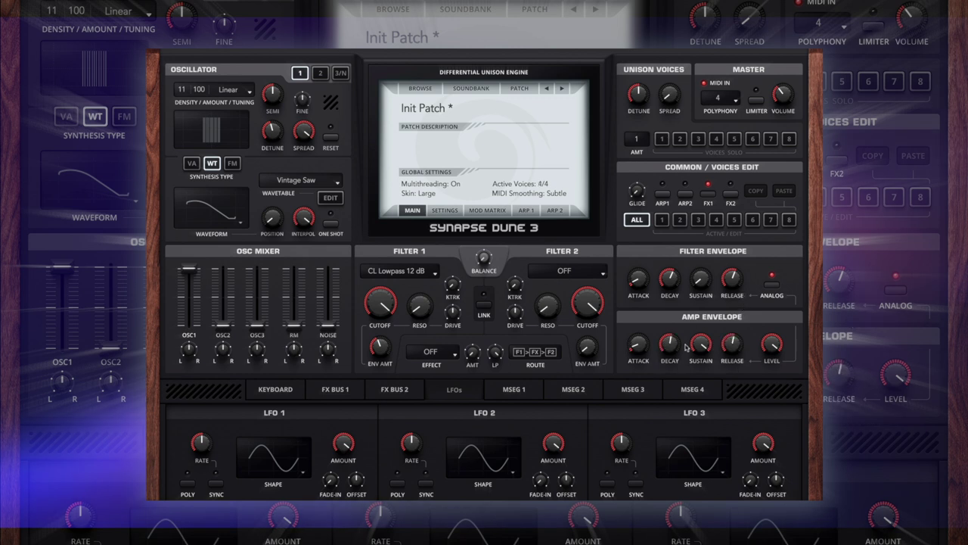
mouse_move(697, 349)
left_click_drag(705, 343, 703, 345)
mouse_move(709, 348)
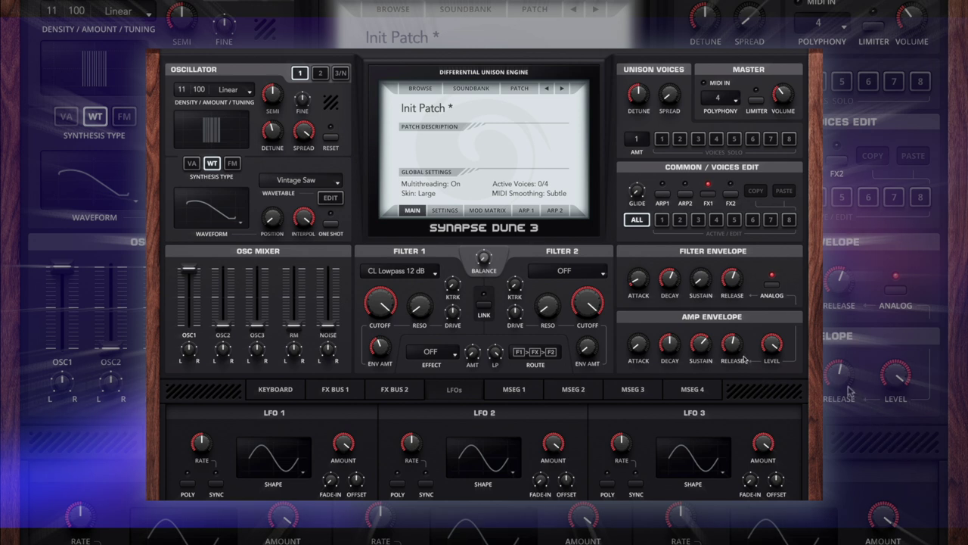
left_click_drag(733, 351, 733, 349)
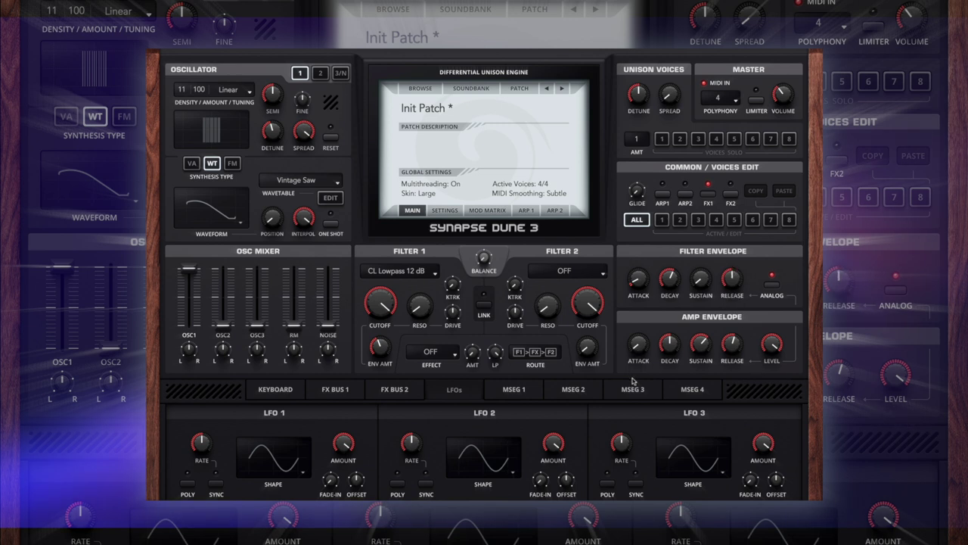
left_click_drag(370, 301, 360, 362)
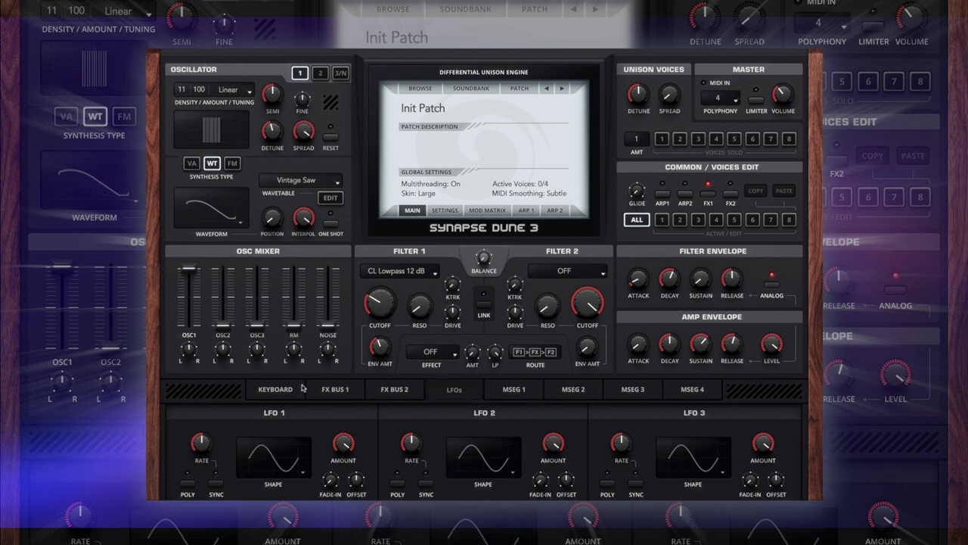
Set the LFO 1 rate to about 2.7 Hz
left_click(506, 392)
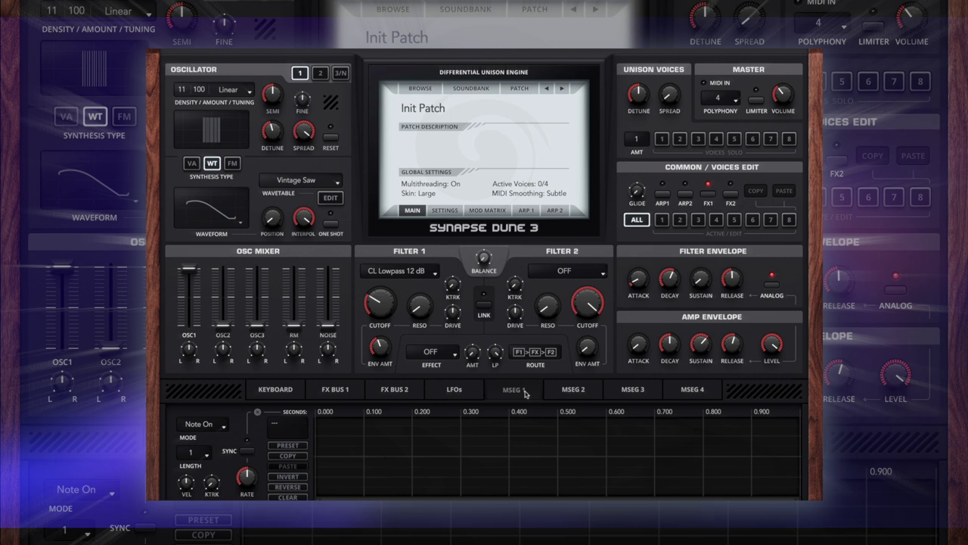
left_click(453, 392)
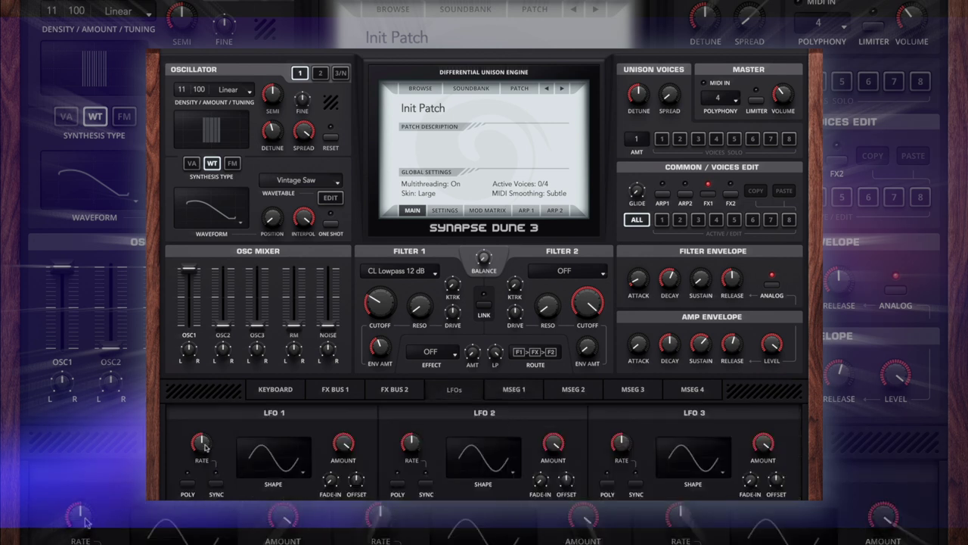
left_click_drag(203, 447, 205, 442)
Route LFO 1 to Osc 1 Fine at +7 for a gentle vibrato
right_click(304, 101)
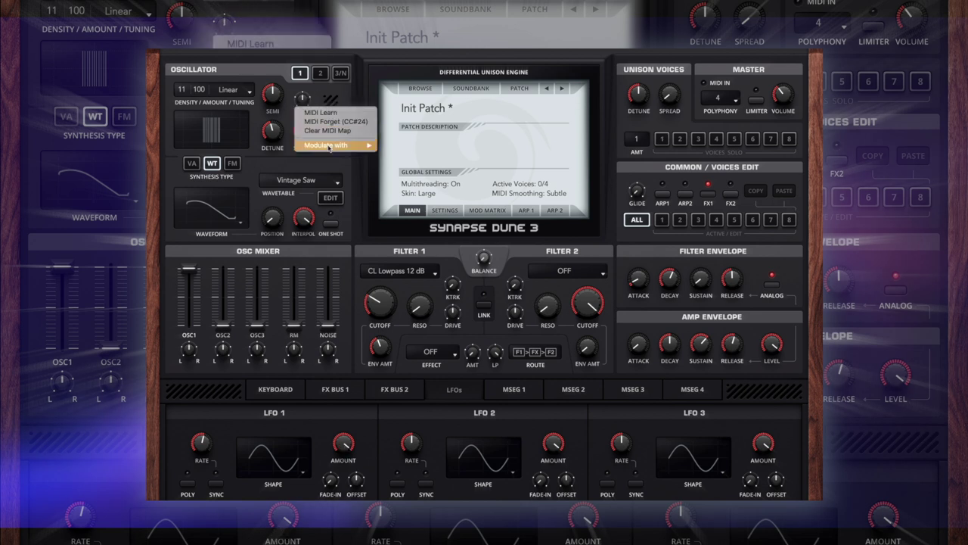
mouse_move(329, 147)
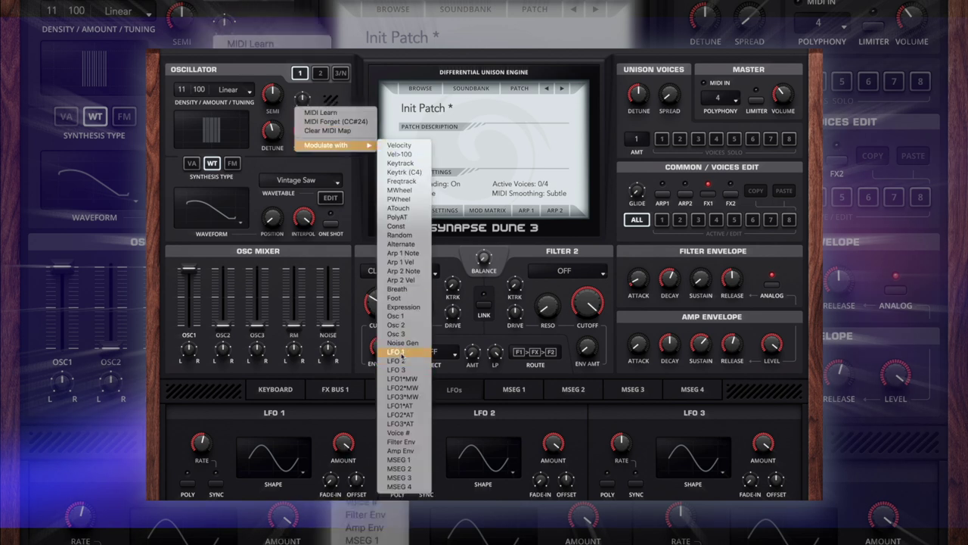
left_click(396, 353)
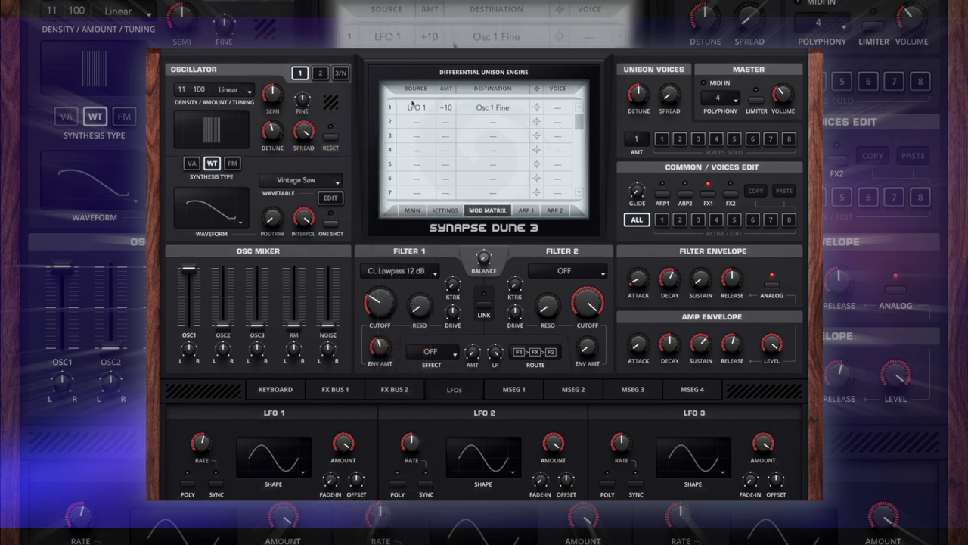
double_click(448, 107)
left_click_drag(444, 110, 452, 109)
mouse_move(346, 473)
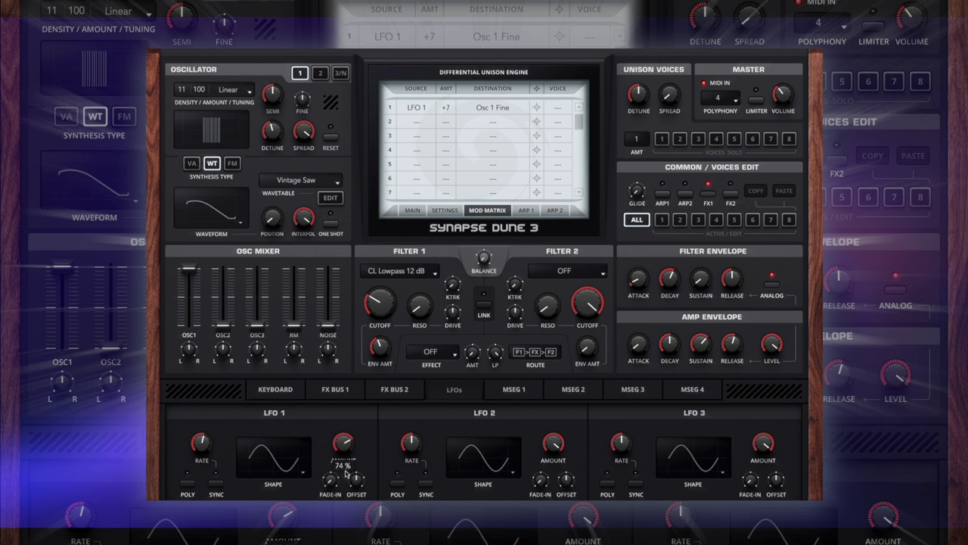
mouse_move(196, 450)
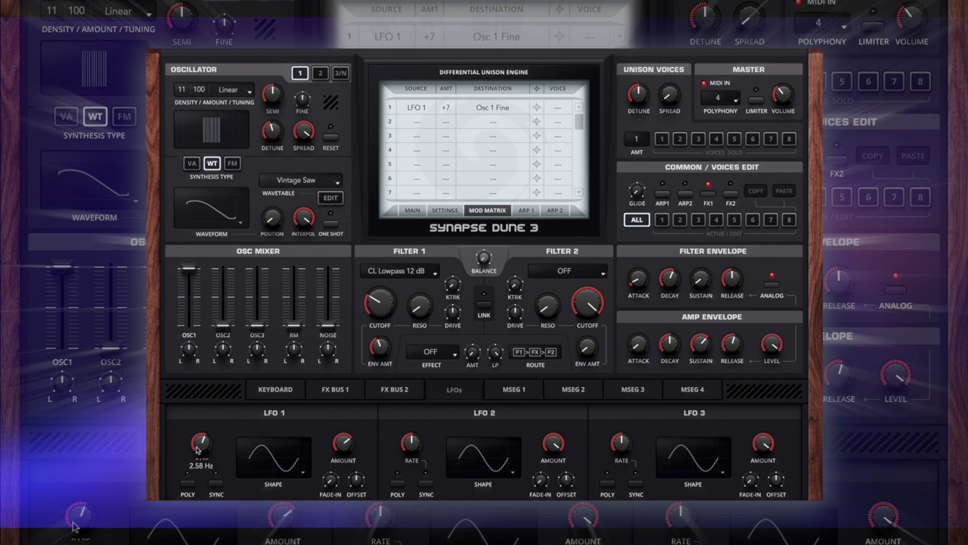
scroll(197, 450, "up", 1)
scroll(198, 451, "up", 5)
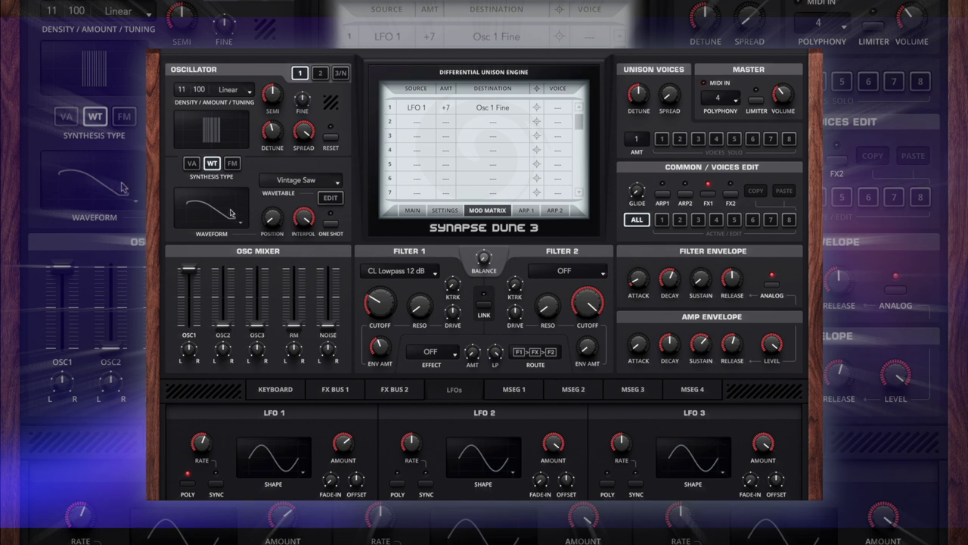
Assign the mod wheel to Filter 1 Cutoff at +66
right_click(384, 300)
mouse_move(409, 358)
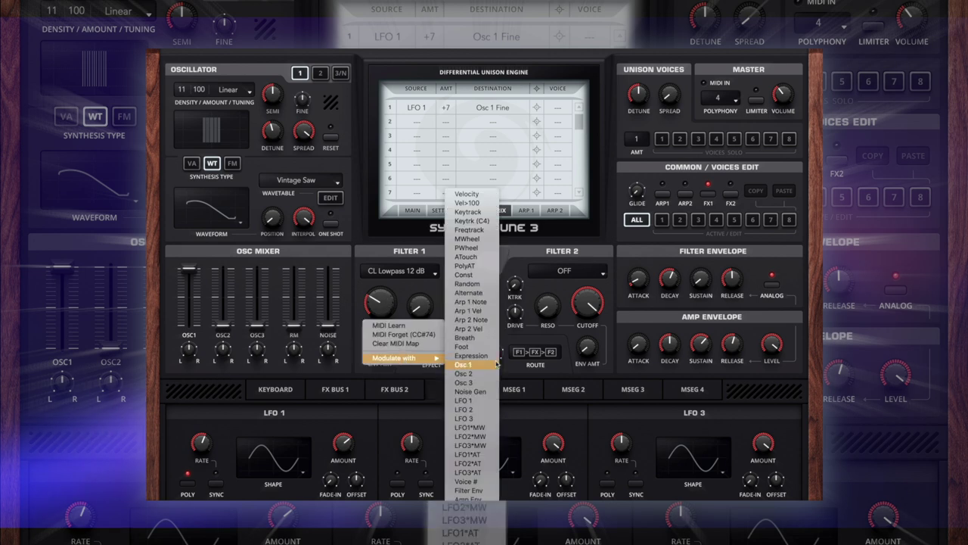
left_click(472, 239)
left_click_drag(448, 125, 456, 113)
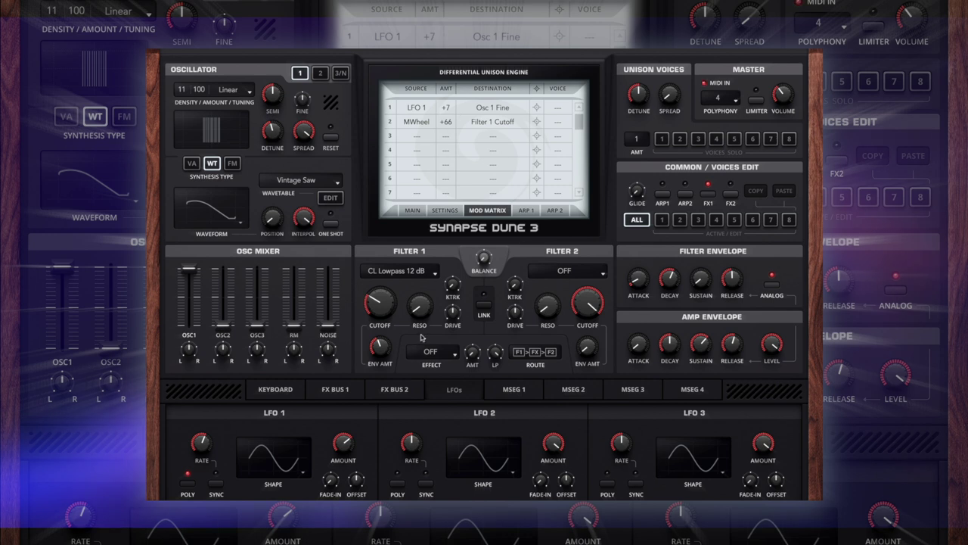
Deepen LFO 1's Osc 1 Fine modulation to +15 and speed LFO 1 to about 4.10 Hz
left_click_drag(207, 446, 207, 445)
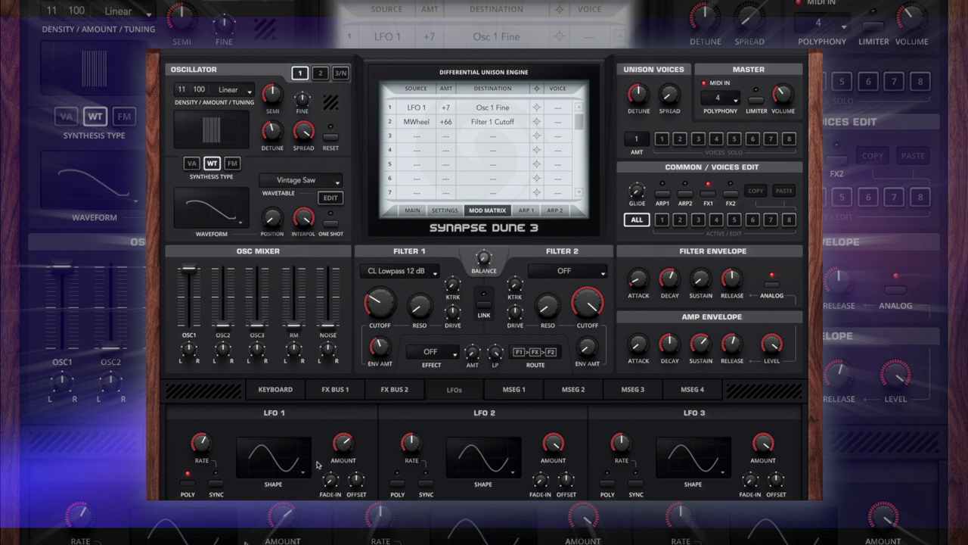
left_click_drag(341, 443, 342, 432)
left_click_drag(449, 107, 454, 102)
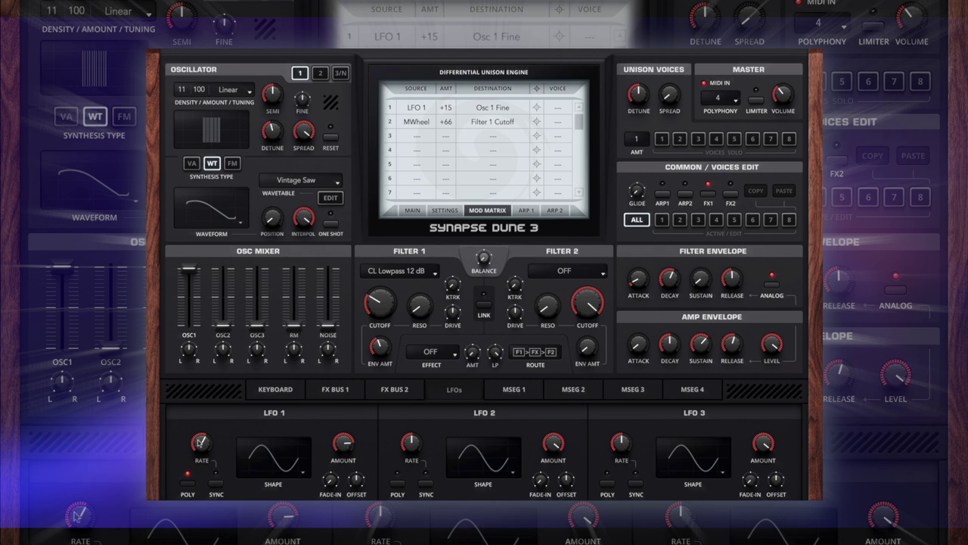
left_click_drag(201, 445, 200, 441)
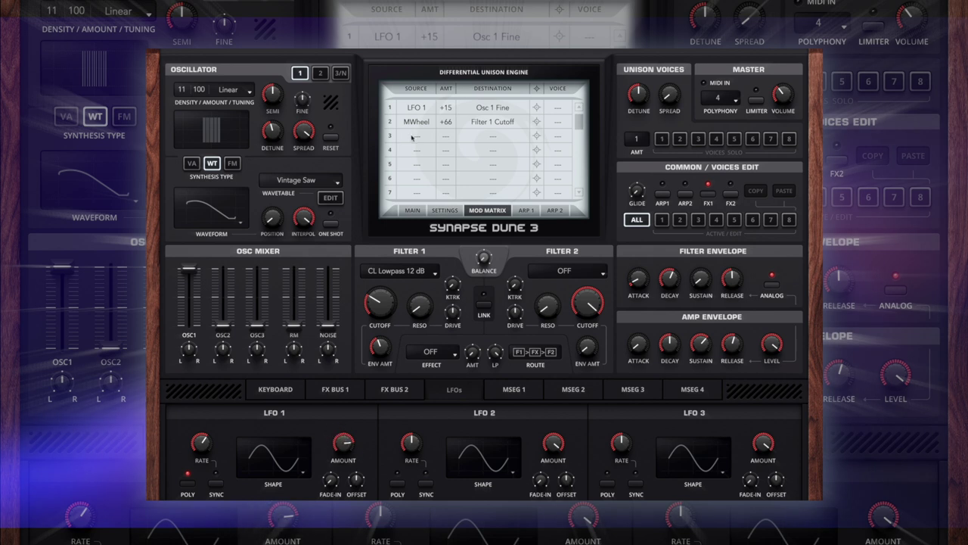
Draw an MSEG 1 envelope that decays from 100% to 0%
left_click(524, 391)
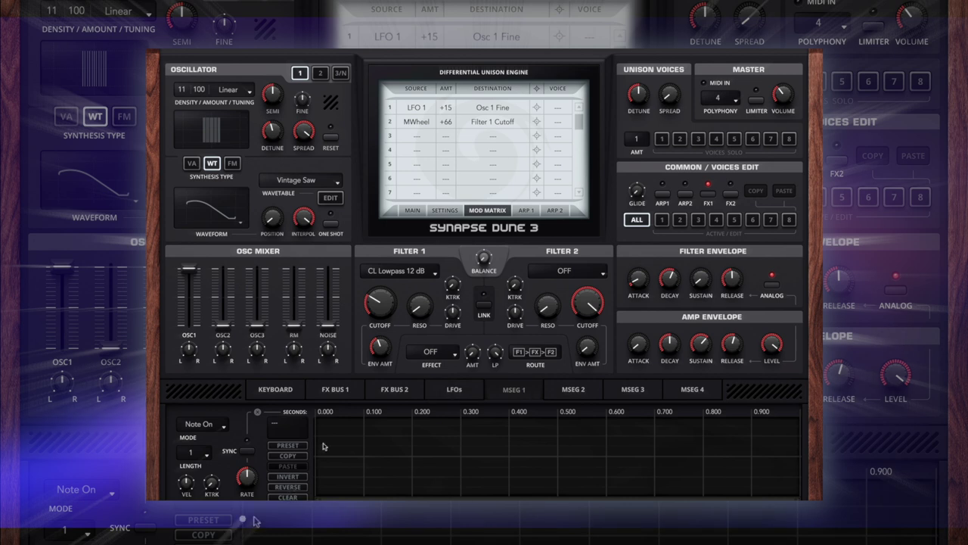
mouse_move(361, 481)
left_mouse_down()
mouse_move(361, 494)
mouse_move(338, 478)
mouse_move(338, 491)
mouse_move(352, 494)
left_mouse_up()
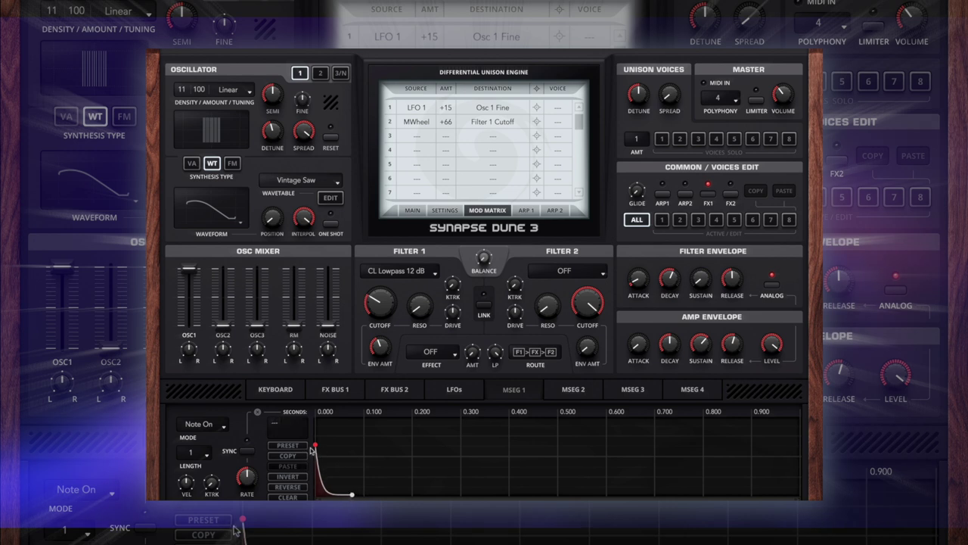
mouse_move(314, 444)
left_mouse_down()
mouse_move(315, 415)
mouse_move(315, 446)
left_mouse_up()
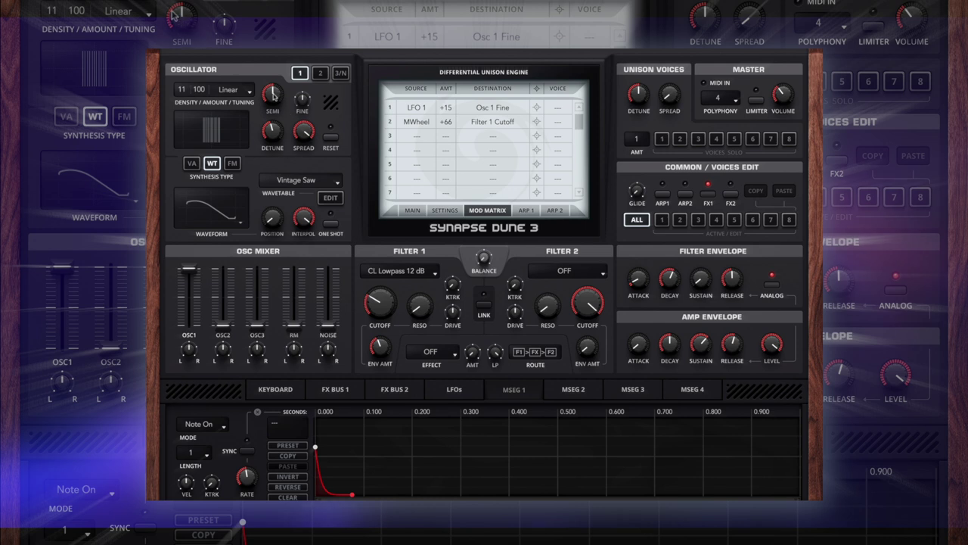
Route MSEG 1 to Osc 1 Semi at +20 with MSEG rate 2.89
right_click(275, 97)
mouse_move(296, 145)
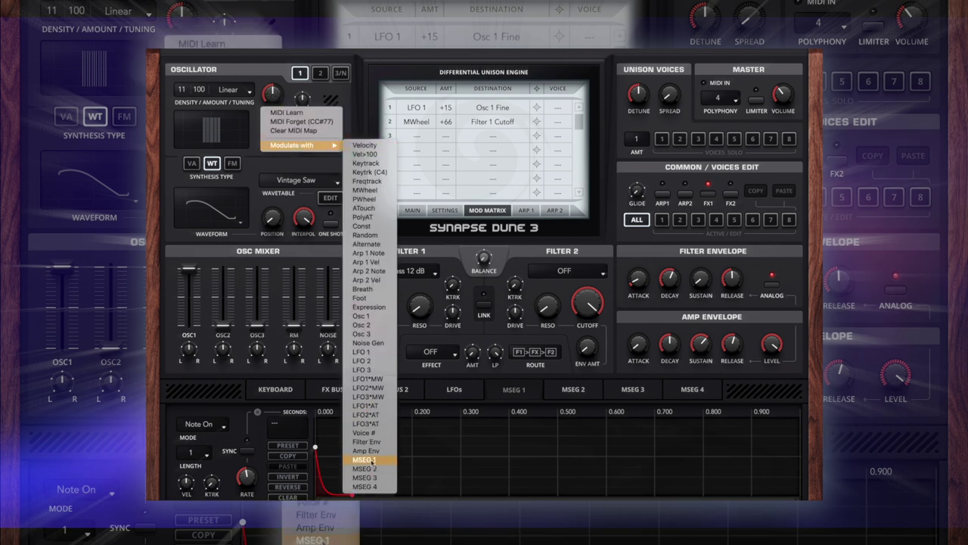
left_click(362, 461)
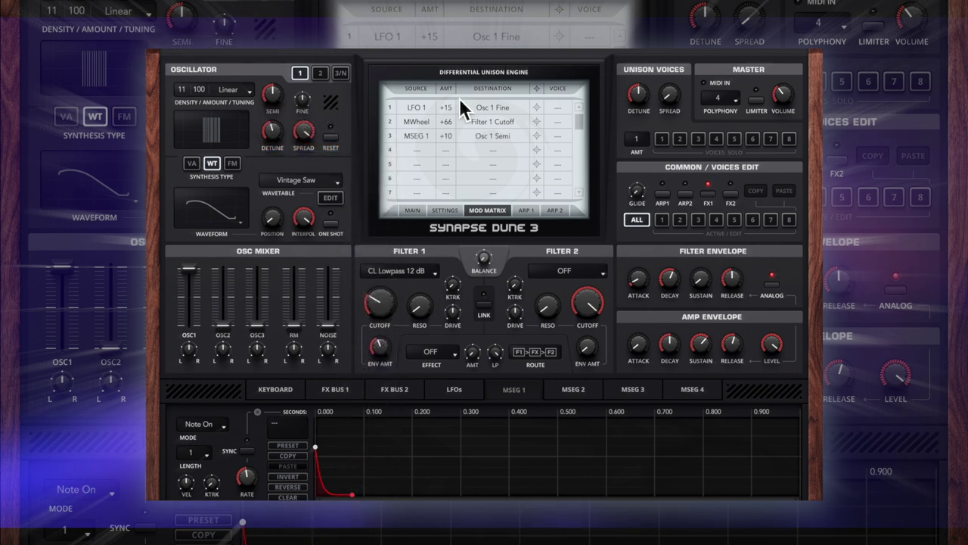
double_click(448, 137)
mouse_move(447, 138)
left_mouse_down()
mouse_move(454, 112)
mouse_move(452, 130)
left_mouse_up()
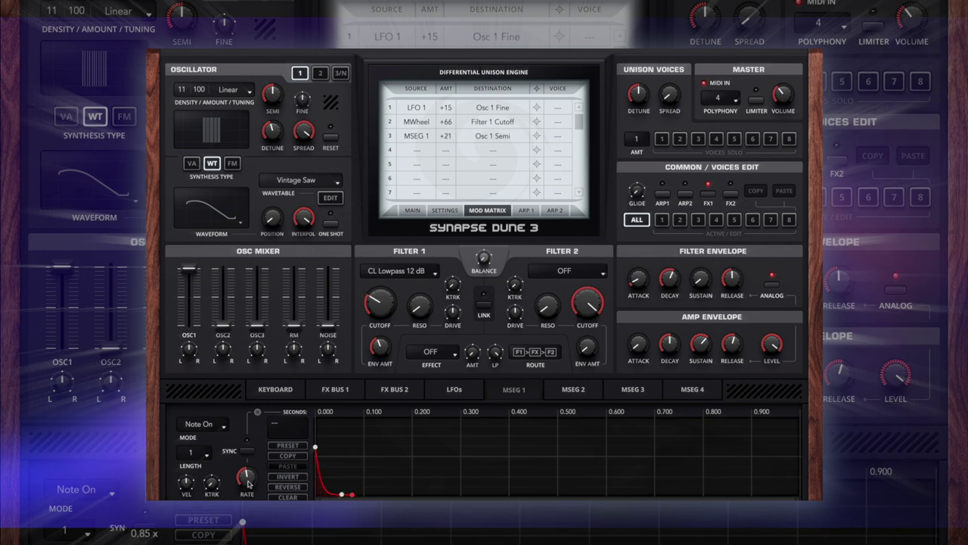
left_click_drag(248, 482, 255, 450)
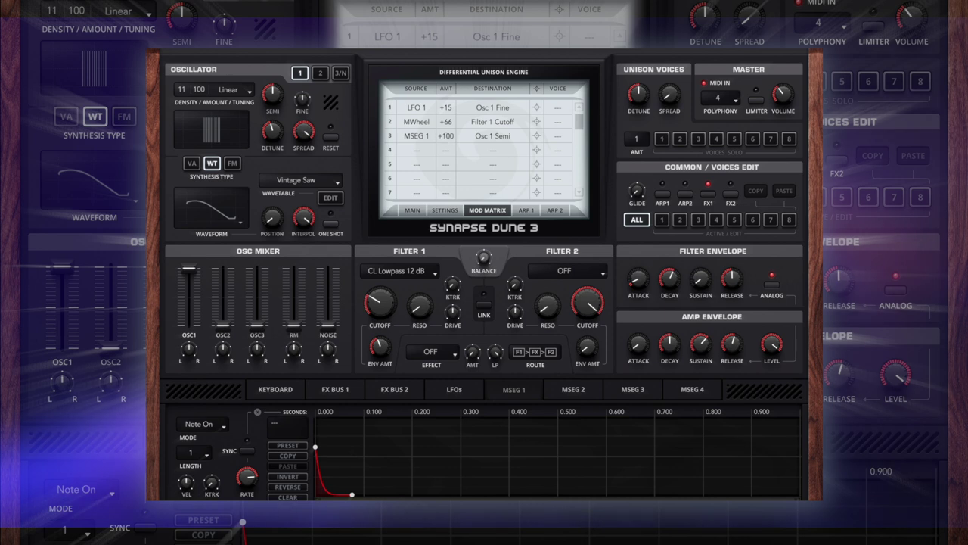
mouse_move(446, 135)
left_mouse_down()
mouse_move(462, 110)
mouse_move(459, 130)
left_mouse_up()
Limit the MSEG 1 to Osc 1 Semi route to voice 1
left_click(553, 136)
left_click(559, 150)
left_click(320, 72)
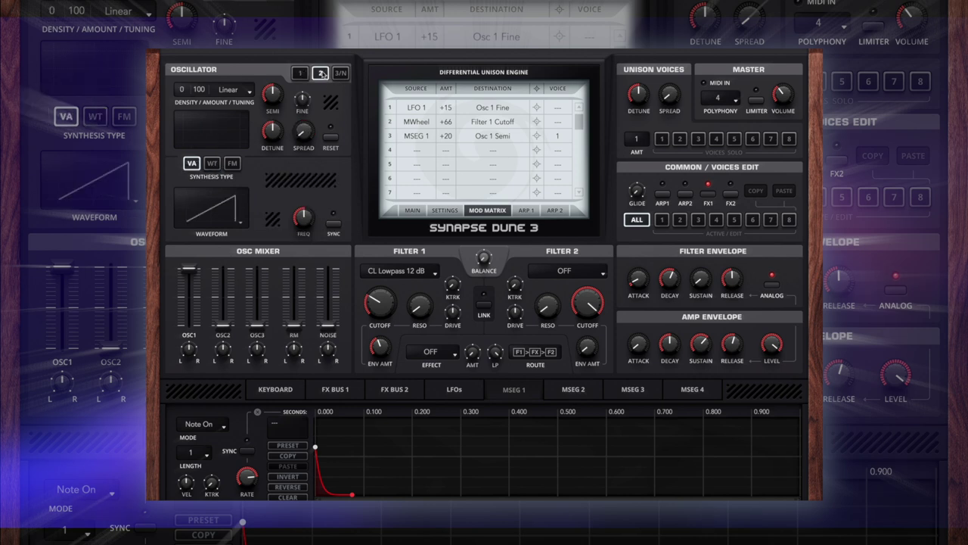
left_click(299, 73)
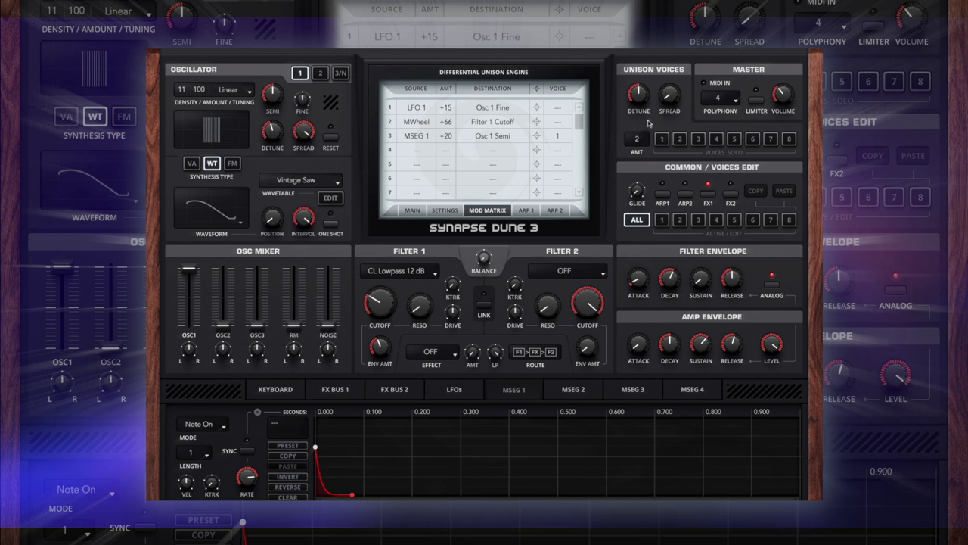
scroll(639, 139, "up", 1)
Solo and edit voice 2, giving it a VA pulse oscillator with density 1
left_click(680, 140)
left_click(680, 220)
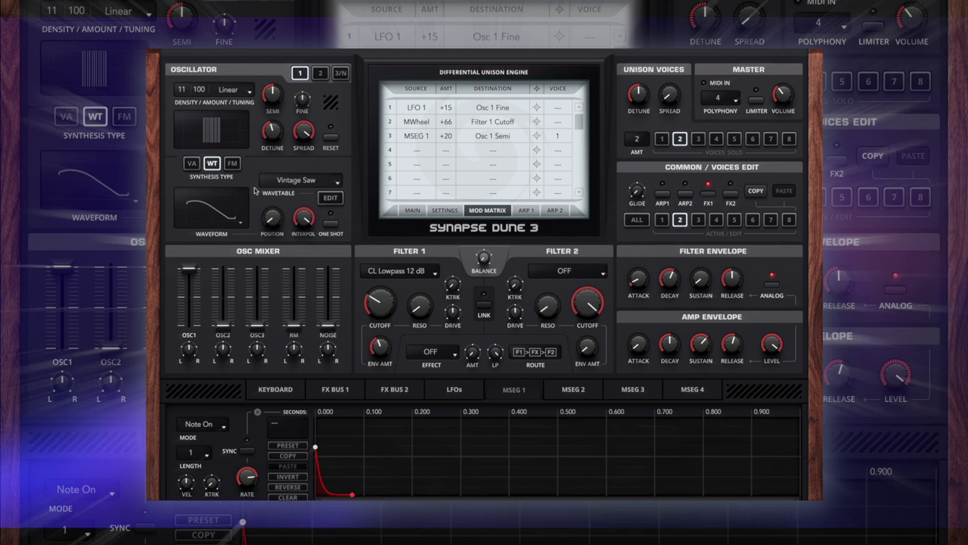
left_click(664, 141)
left_click(668, 140)
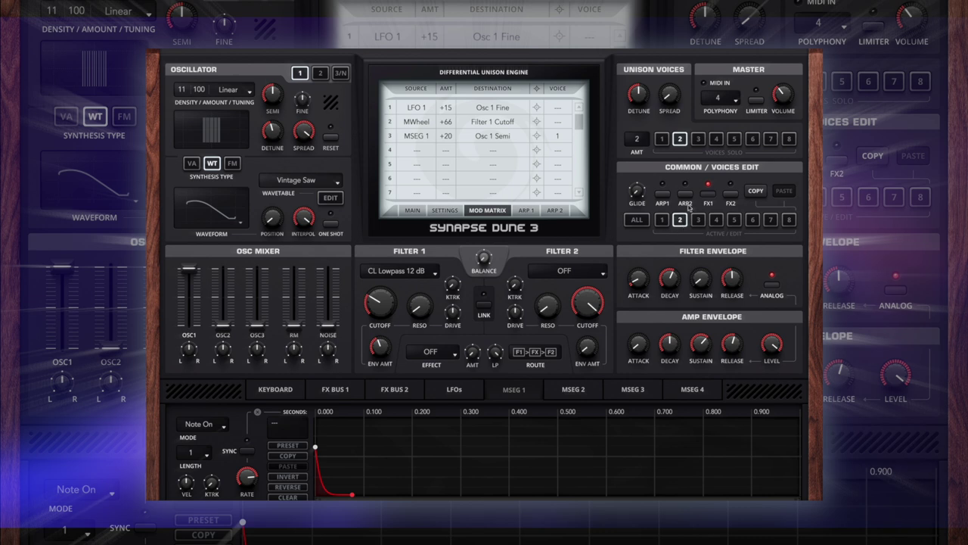
left_click(193, 165)
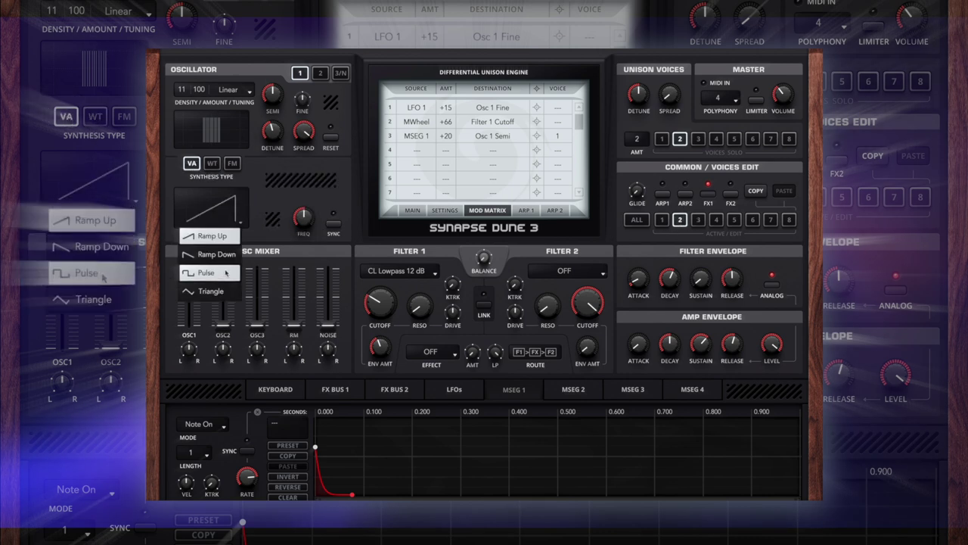
left_click(220, 272)
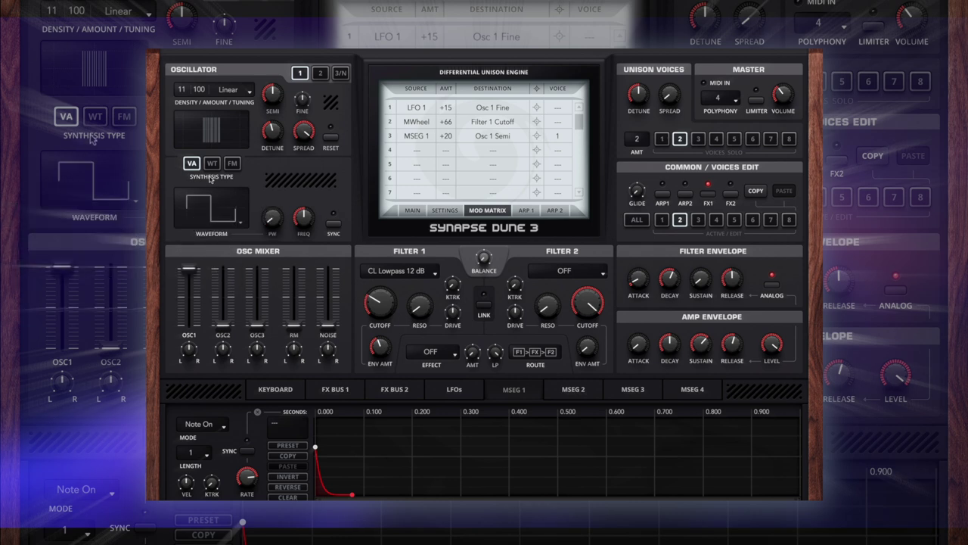
left_click_drag(185, 90, 183, 86)
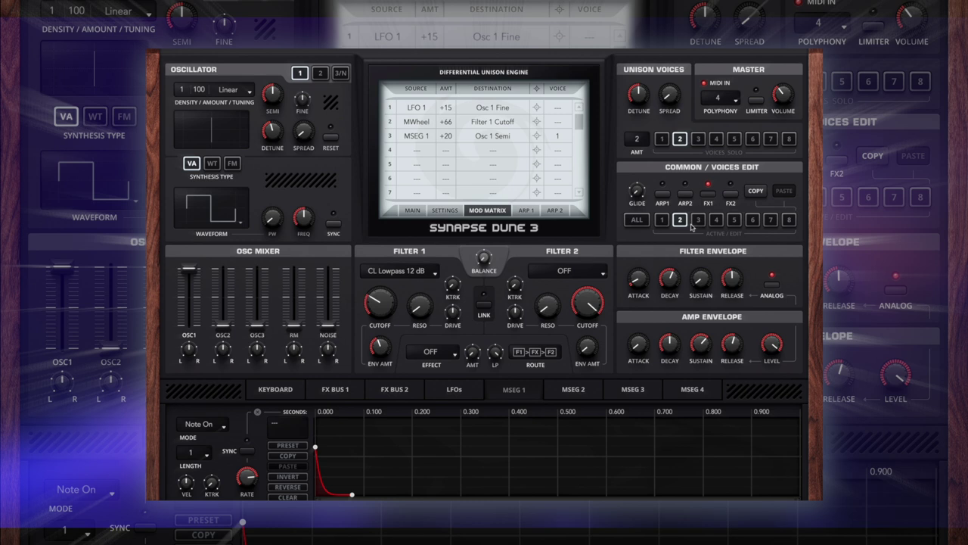
With voices 1 and 2 heard, lower voice 2's OSC1 mixer level to 63%
left_click(661, 219)
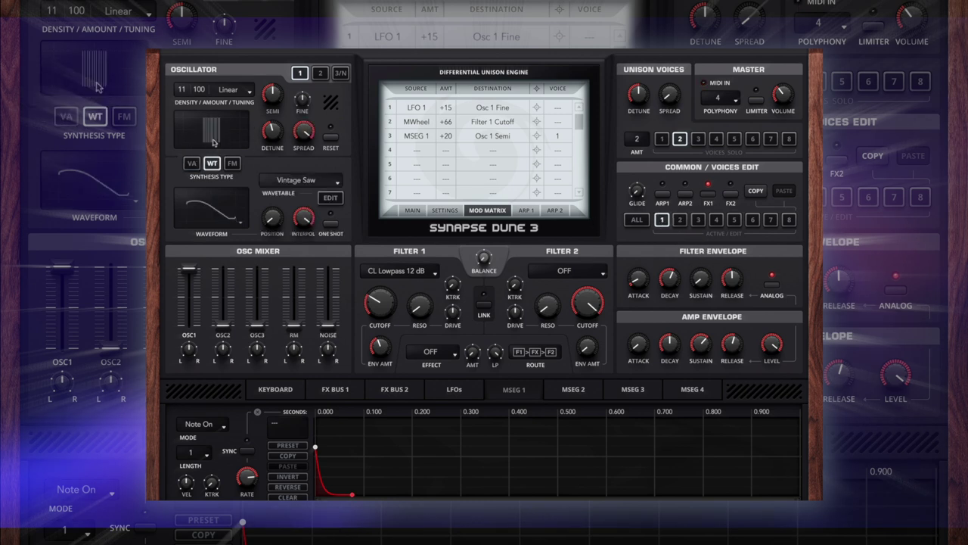
left_click(684, 220)
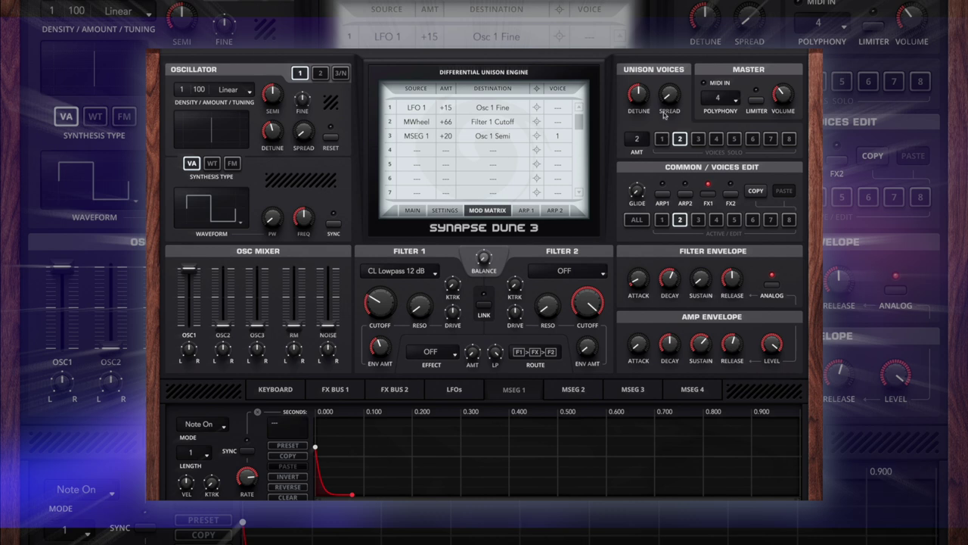
left_click(662, 139)
left_click_drag(189, 268, 189, 293)
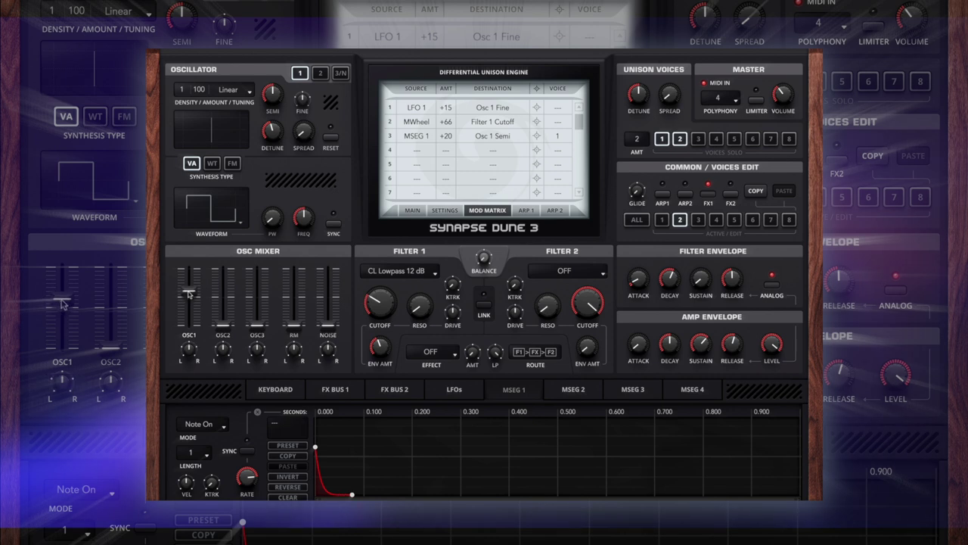
Edit voice 1 with voice 2 unsoloed, and mix in about 11% noise
left_click(662, 220)
left_click(681, 139)
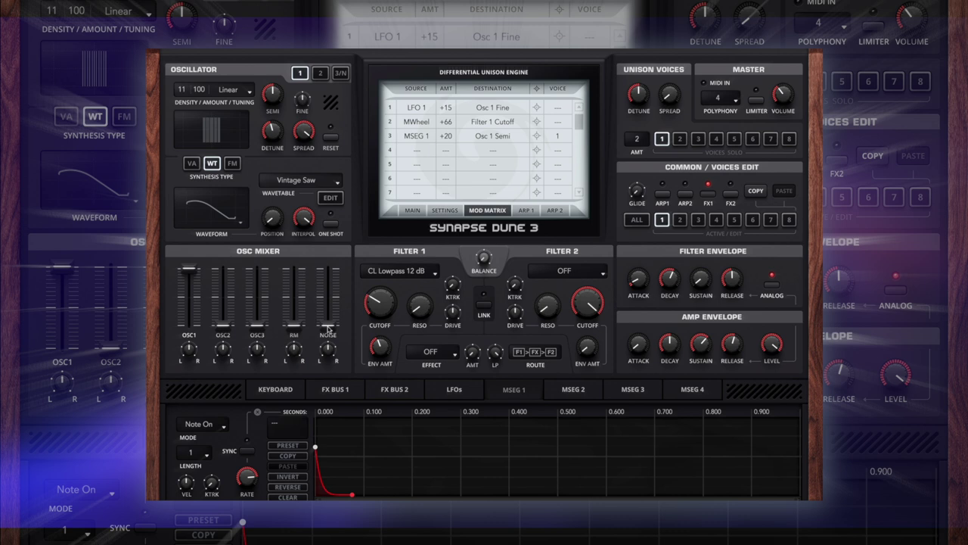
mouse_move(330, 329)
left_mouse_down()
mouse_move(342, 280)
mouse_move(340, 321)
left_mouse_up()
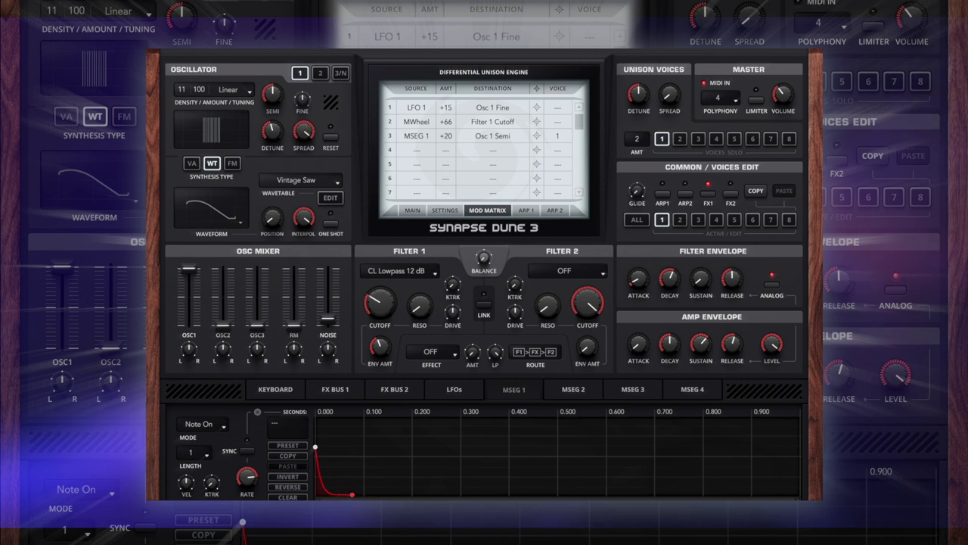
Set the noise high-pass to about 4626 Hz and the noise level to about 20-22%
left_click(340, 72)
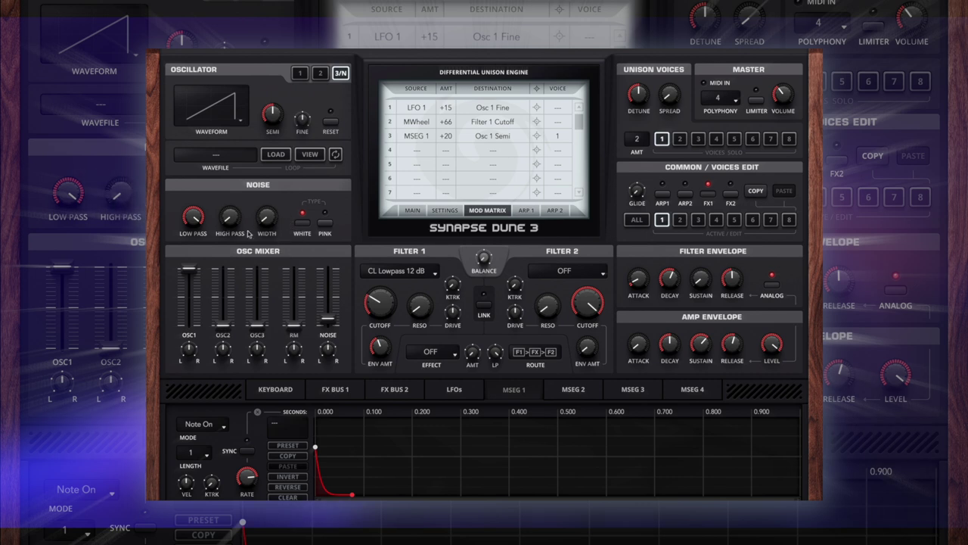
left_click_drag(229, 218, 234, 174)
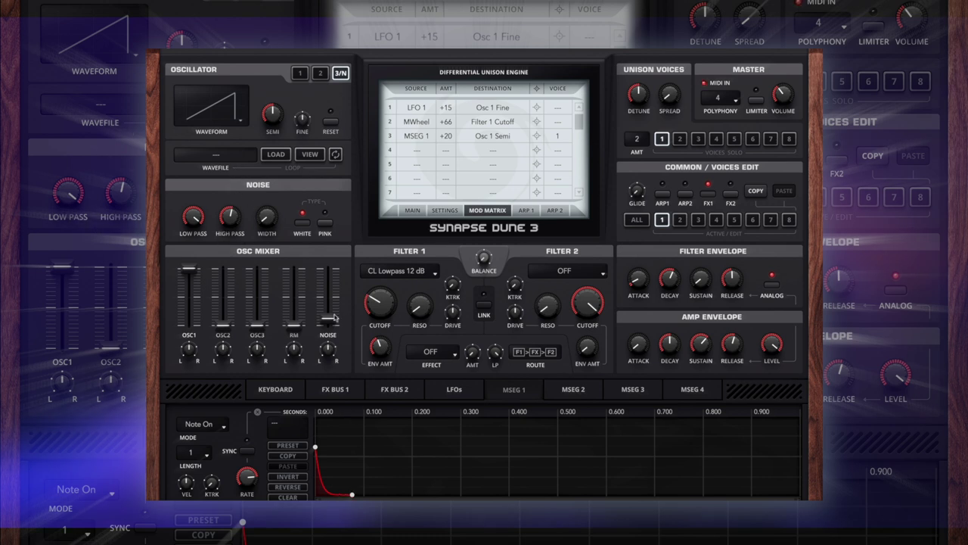
left_click_drag(329, 318, 334, 278)
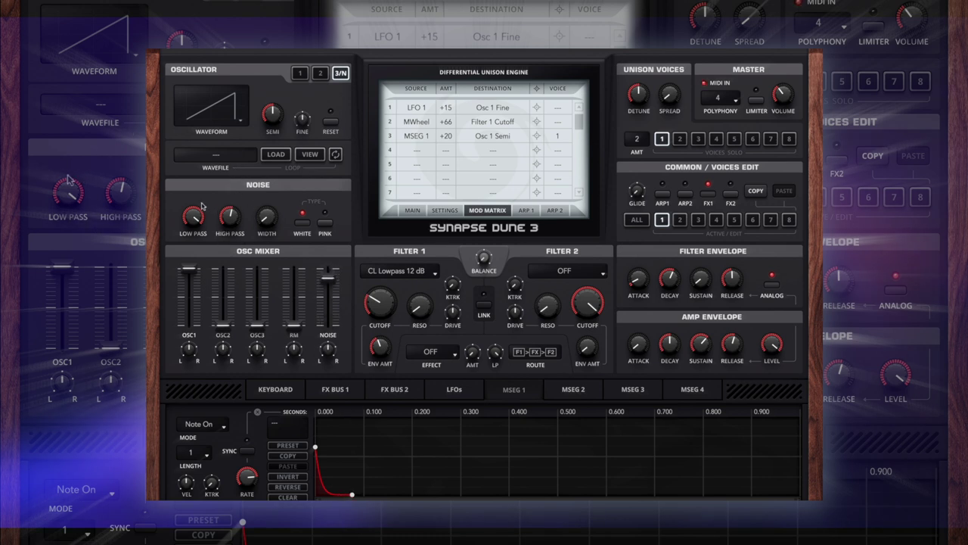
left_click_drag(230, 217, 236, 194)
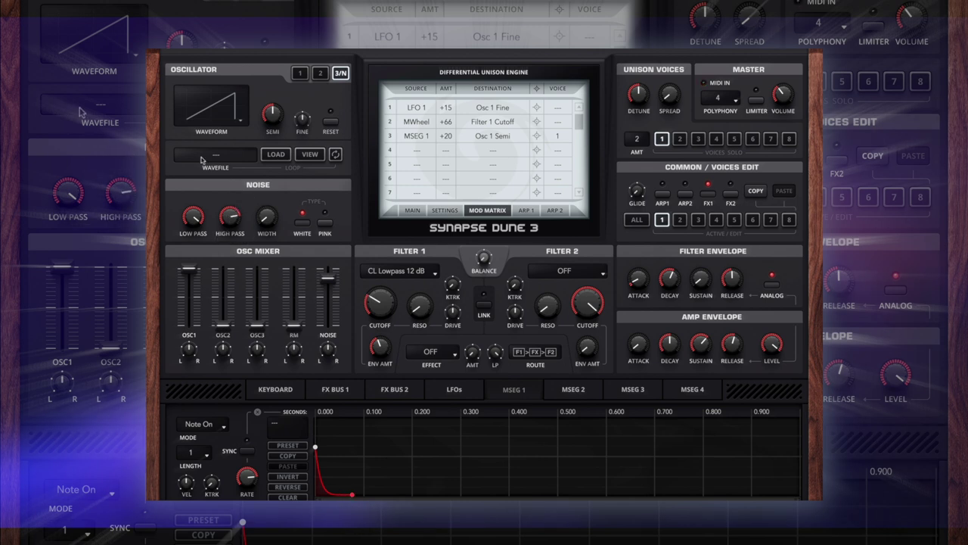
mouse_move(235, 228)
mouse_move(330, 282)
left_click_drag(331, 282, 332, 314)
Route Velocity to Filter 1 Cutoff at +11 in mod matrix row 4
left_click(413, 152)
left_click(422, 158)
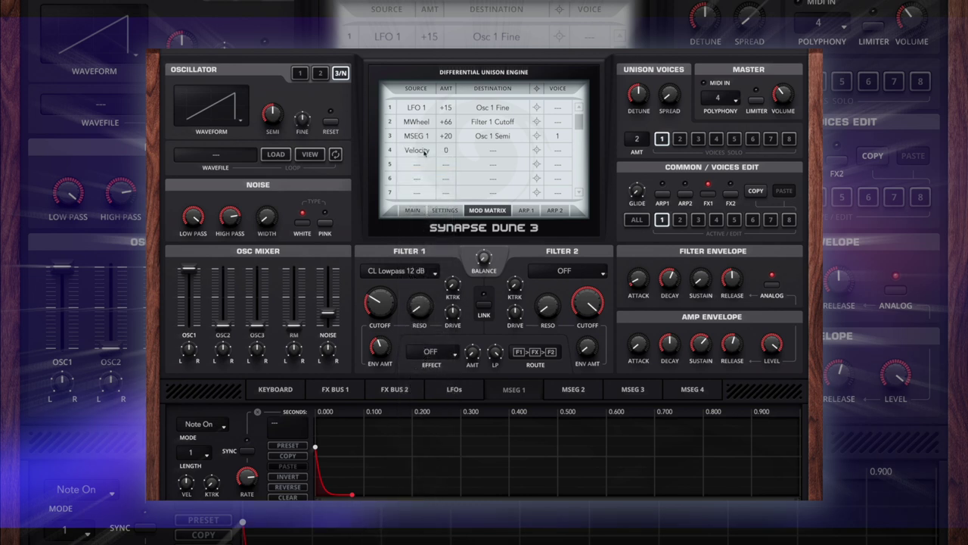
left_click_drag(537, 150, 375, 299)
scroll(451, 146, "up", 1)
Mix oscillator 2 in at about 42%, tuned +12 semitones, and solo voices 1 and 2
left_click(320, 73)
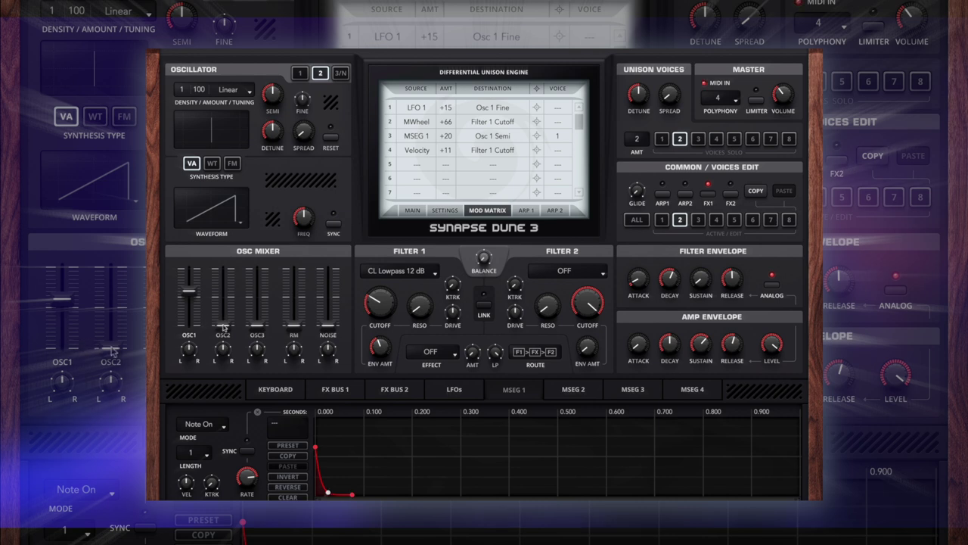
mouse_move(224, 326)
left_click_drag(224, 327, 224, 301)
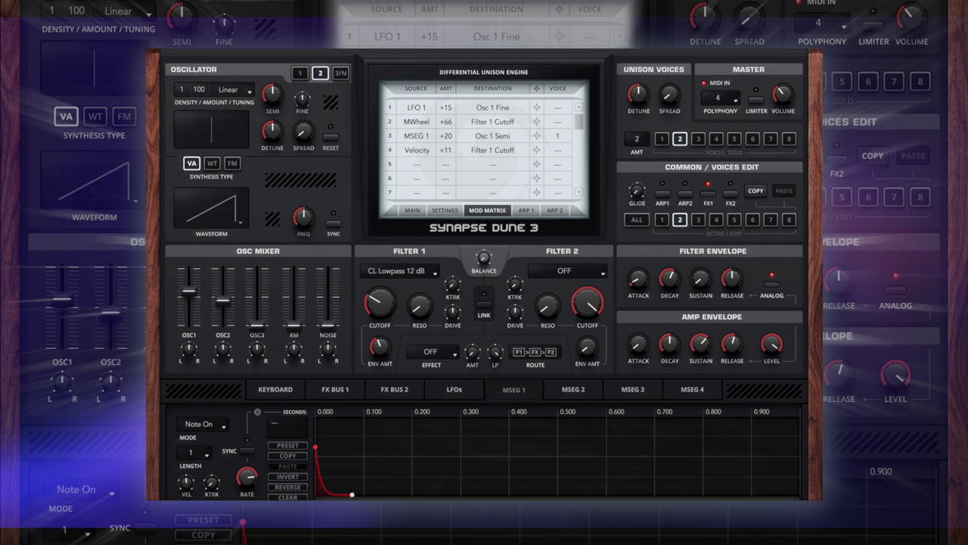
left_click_drag(277, 96, 285, 80)
mouse_move(223, 301)
left_mouse_down()
mouse_move(225, 290)
mouse_move(236, 297)
mouse_move(231, 303)
left_mouse_up()
left_click(663, 138)
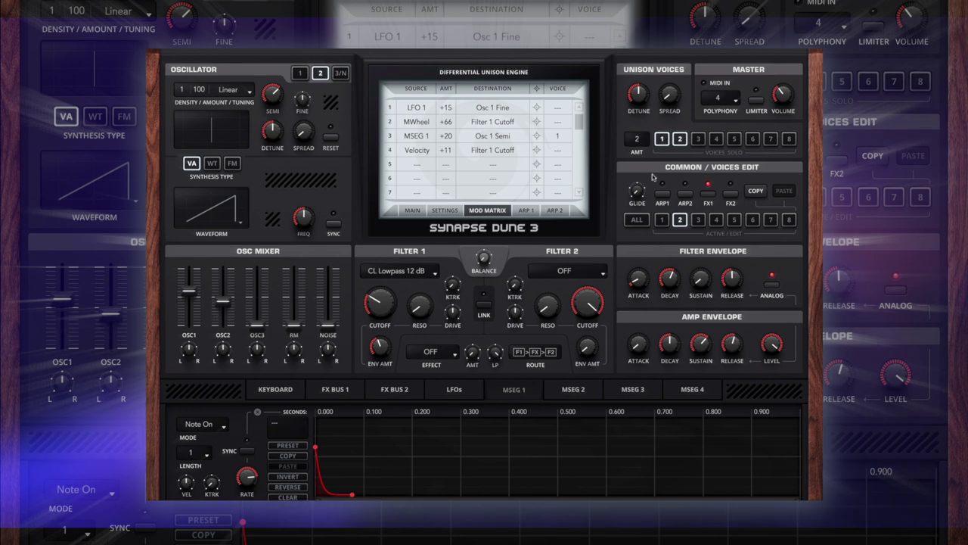
For all voices, put an active Air-mode compressor first in FX Bus 1's chain
left_click(637, 220)
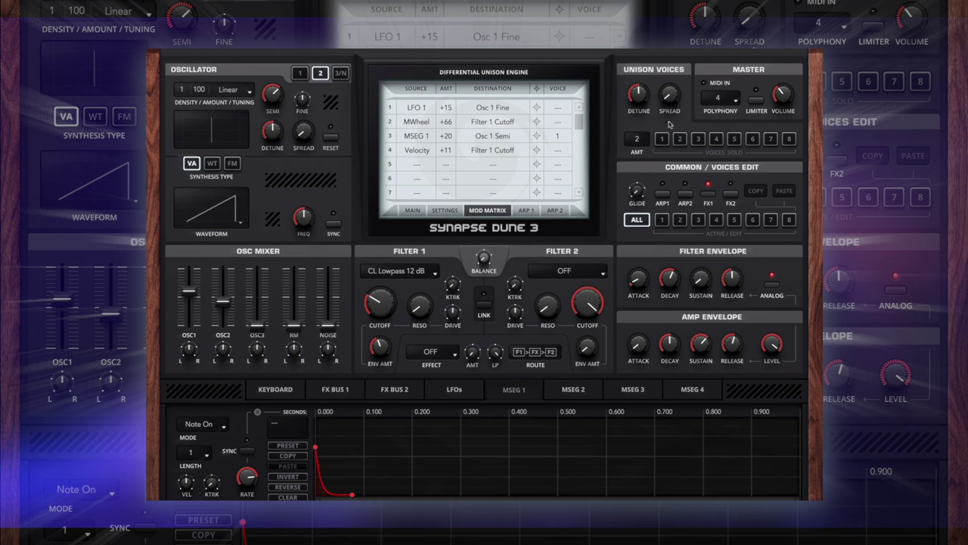
left_click(331, 392)
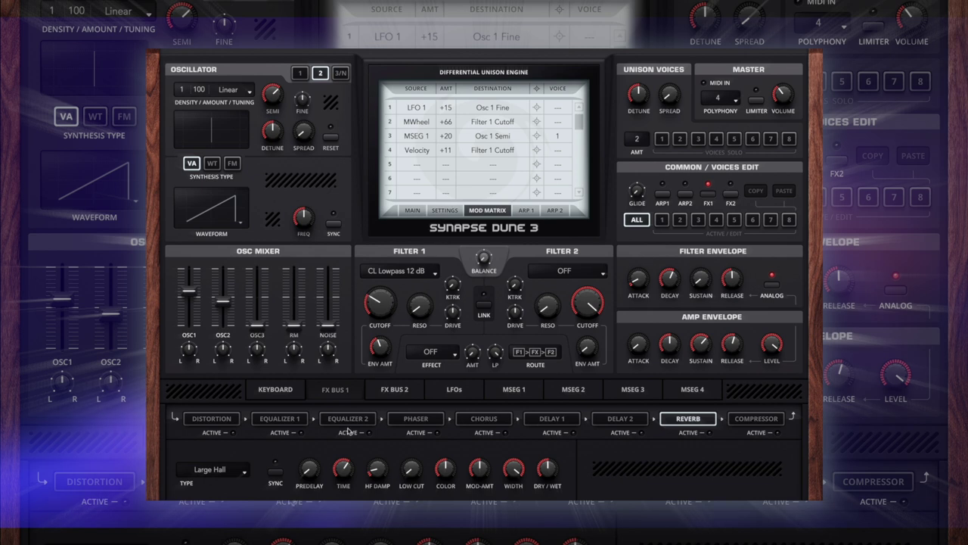
left_click(763, 420)
left_click_drag(709, 421, 225, 424)
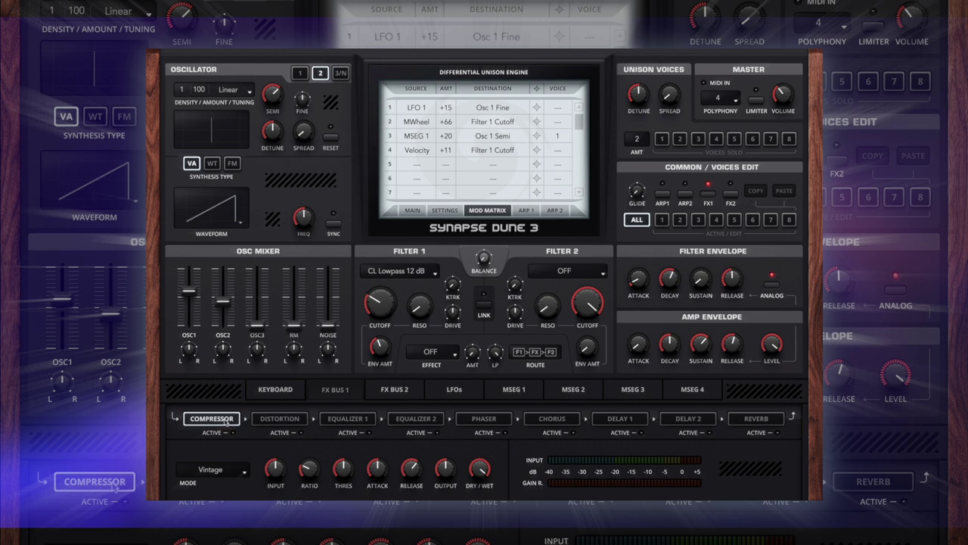
left_click(232, 433)
left_click(205, 469)
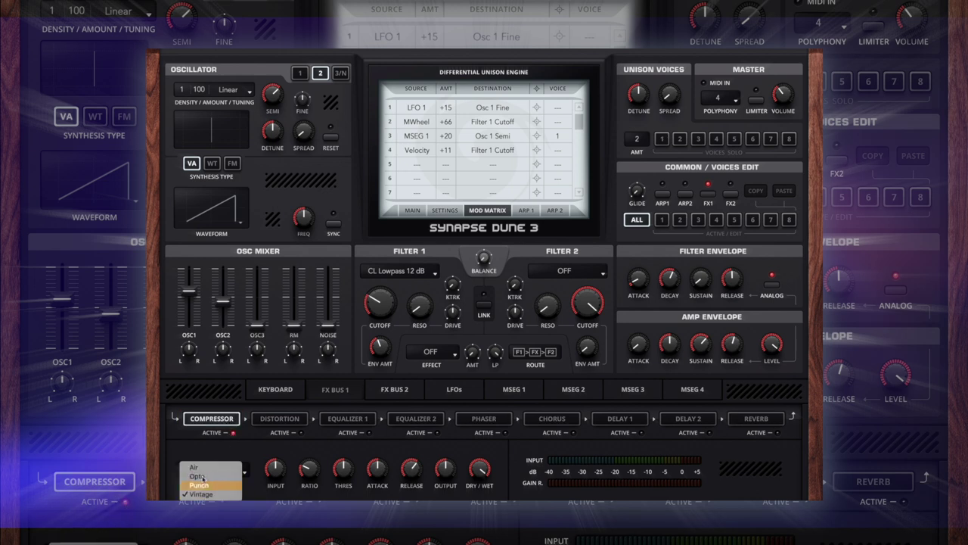
left_click(204, 468)
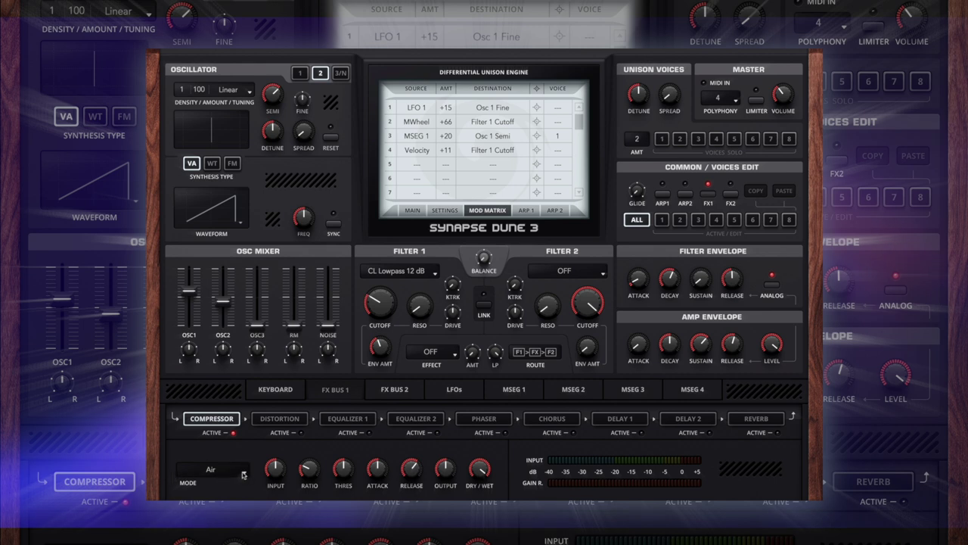
Set compressor ratio 3.5:1, attack 0.9 ms, dry/wet 68%, threshold -8.4 dB, then A/B-check it
left_click_drag(314, 474, 330, 494)
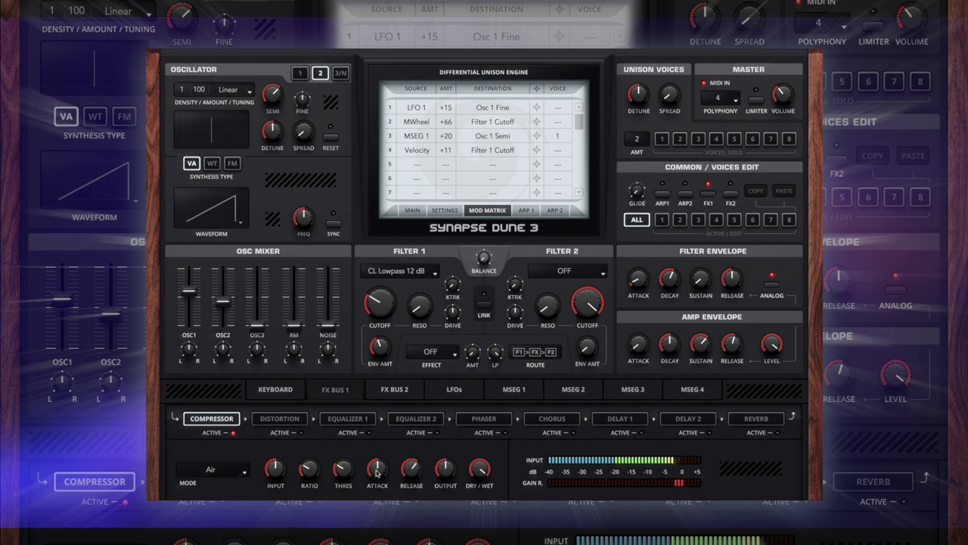
left_click_drag(378, 472, 403, 490)
left_click_drag(469, 470, 464, 498)
left_click_drag(351, 473, 345, 466)
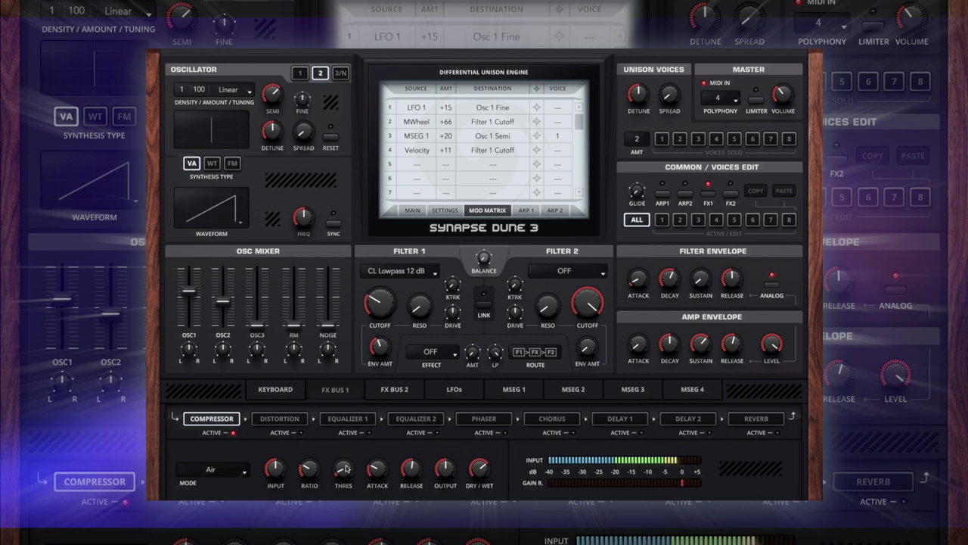
left_click(233, 433)
left_click(233, 432)
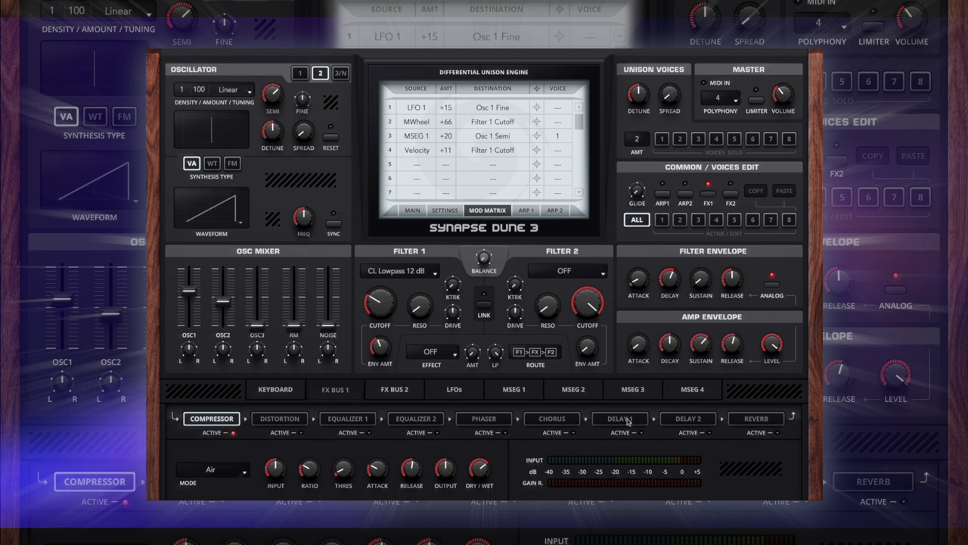
Move Delay 1 right after the compressor and enable it in Rhythmic mode
left_click_drag(627, 421, 276, 421)
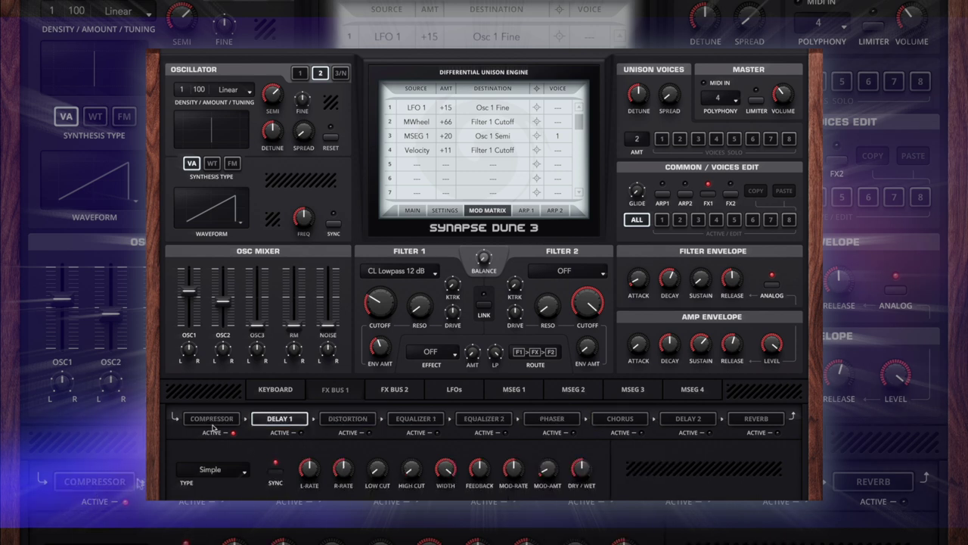
left_click(301, 433)
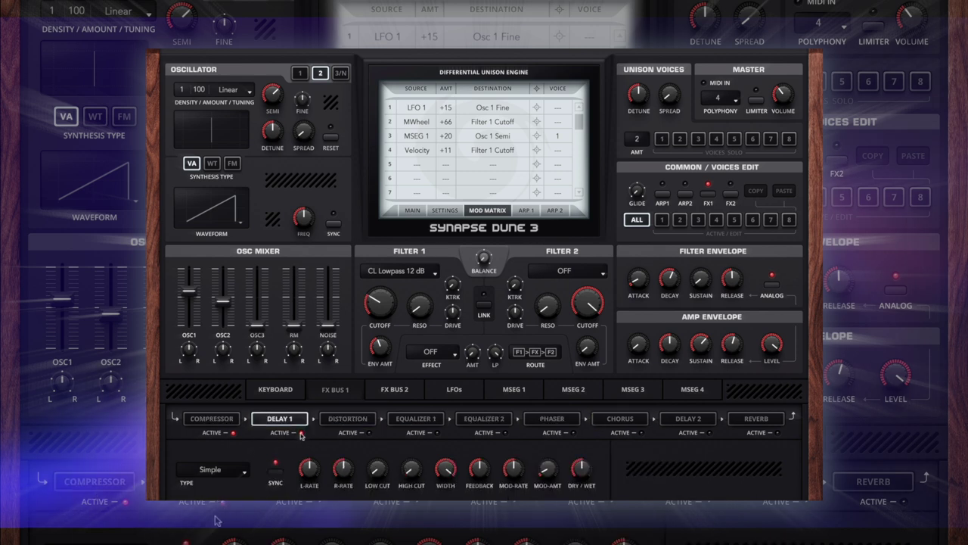
left_click(246, 469)
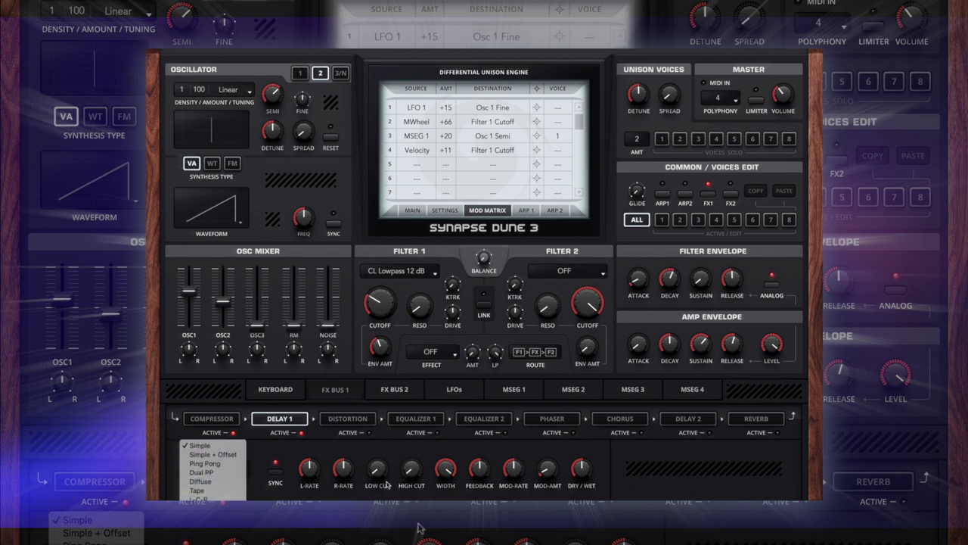
left_click(198, 509)
Raise the delay's low cut to 28% and adjust its modulation amount
left_click_drag(387, 477, 388, 444)
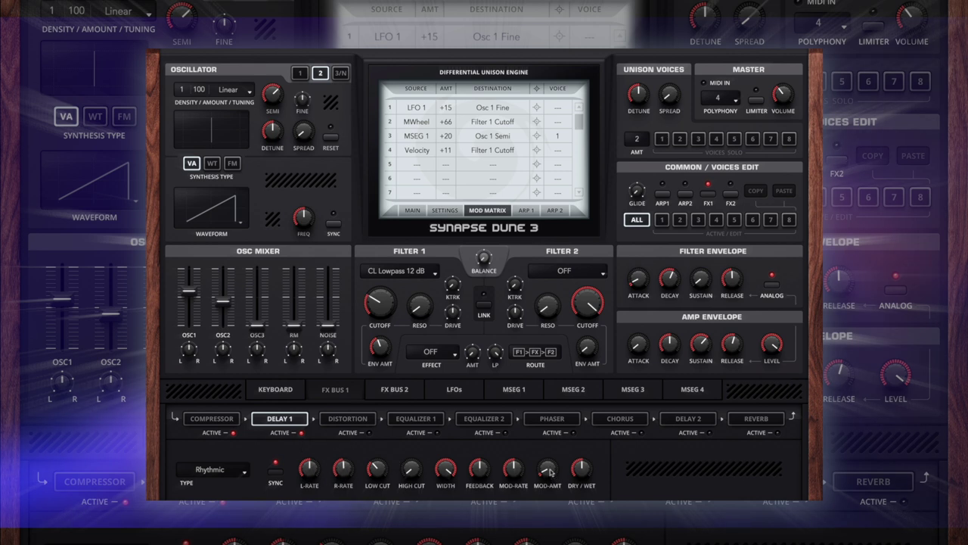
mouse_move(544, 474)
left_mouse_down()
mouse_move(543, 437)
mouse_move(540, 456)
left_mouse_up()
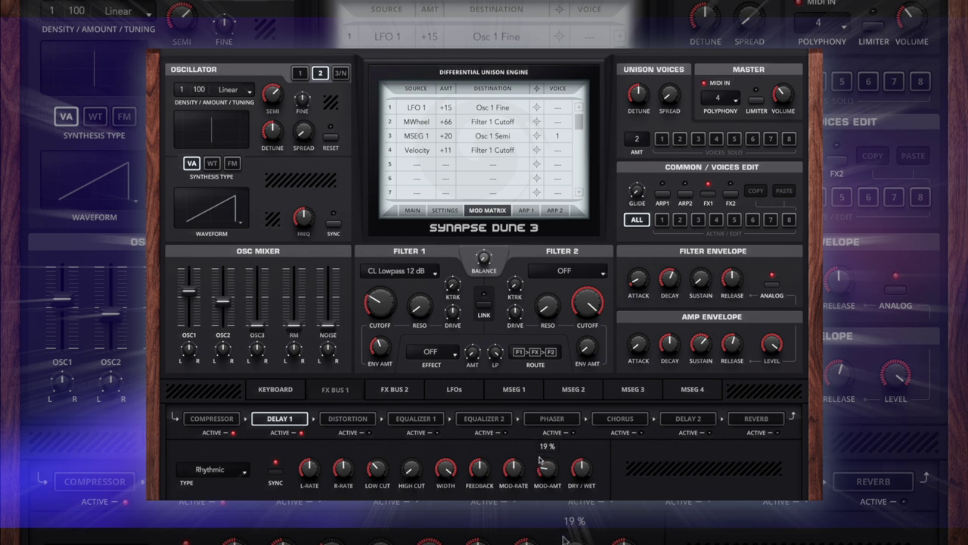
mouse_move(512, 470)
mouse_move(555, 472)
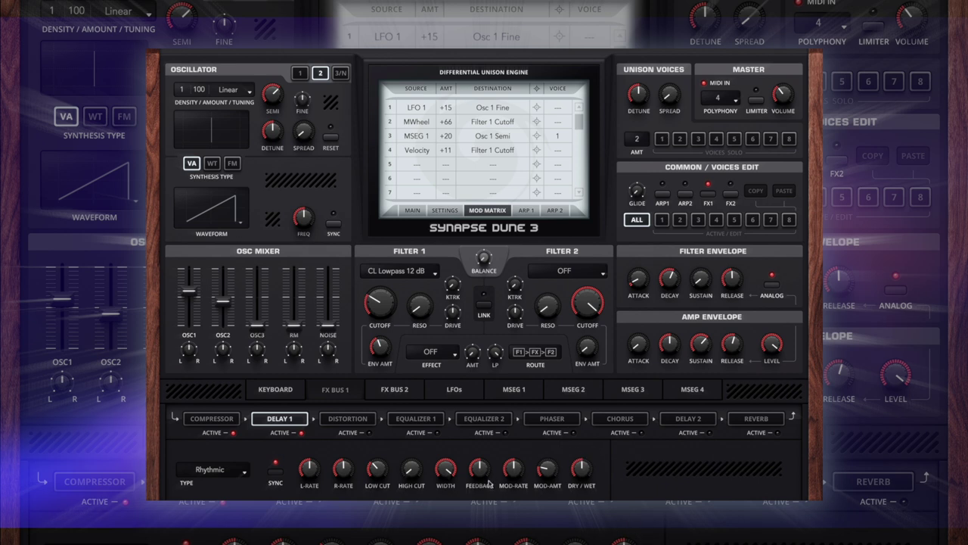
mouse_move(483, 475)
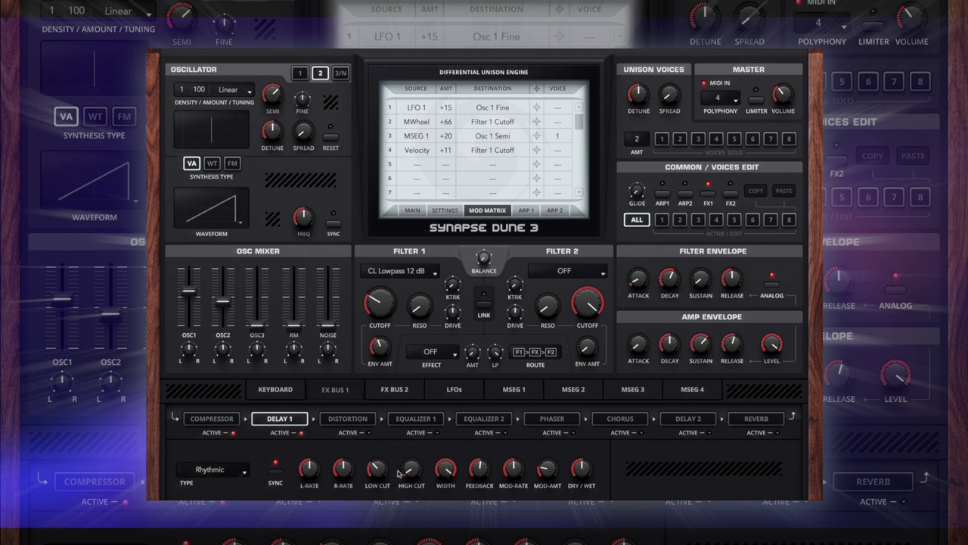
mouse_move(409, 470)
Move the reverb right after Delay 1, switch it on, and lengthen its predelay
left_click(756, 418)
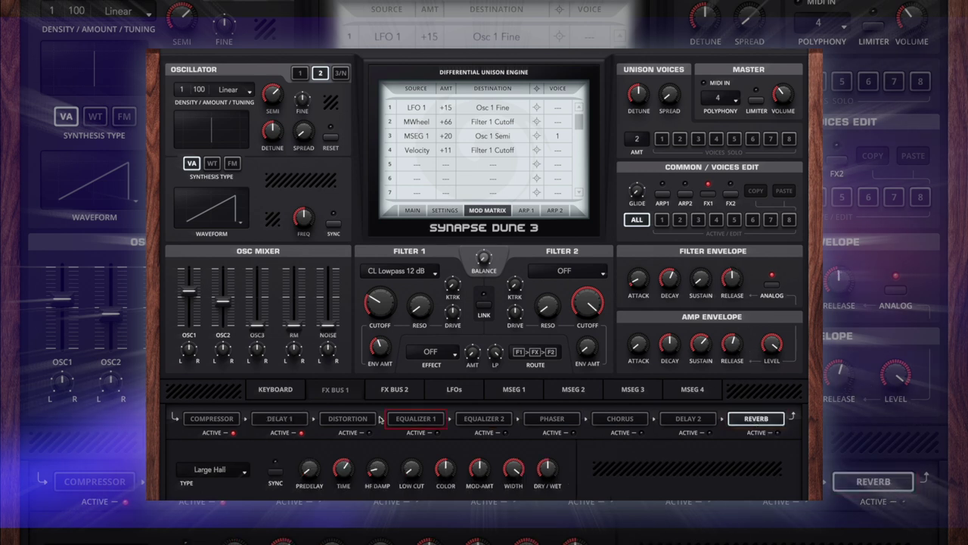
left_click_drag(380, 420, 347, 419)
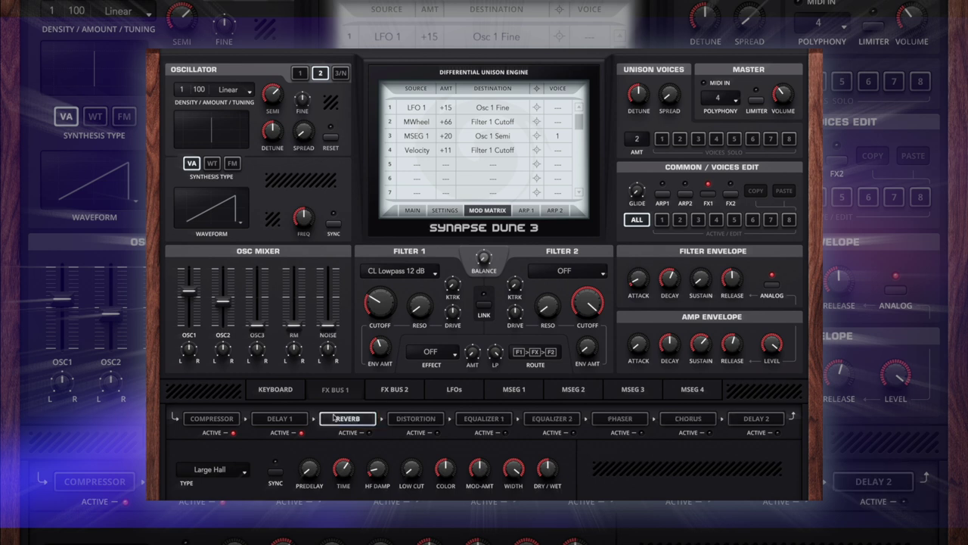
left_click(369, 433)
left_click_drag(311, 475, 315, 456)
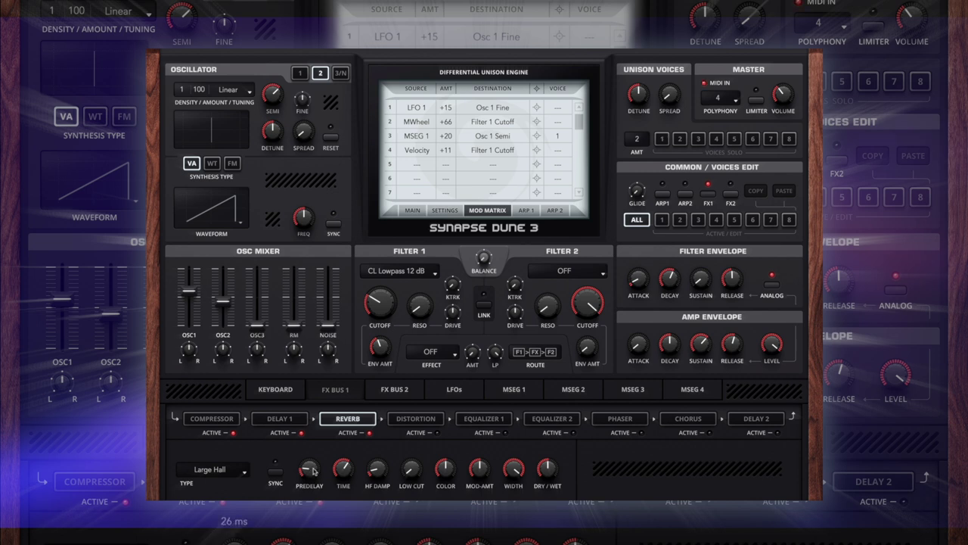
Adjust the reverb time, raise color to about +74%, and lower HF damping to about 15%
mouse_move(352, 469)
scroll(350, 470, "down", 4)
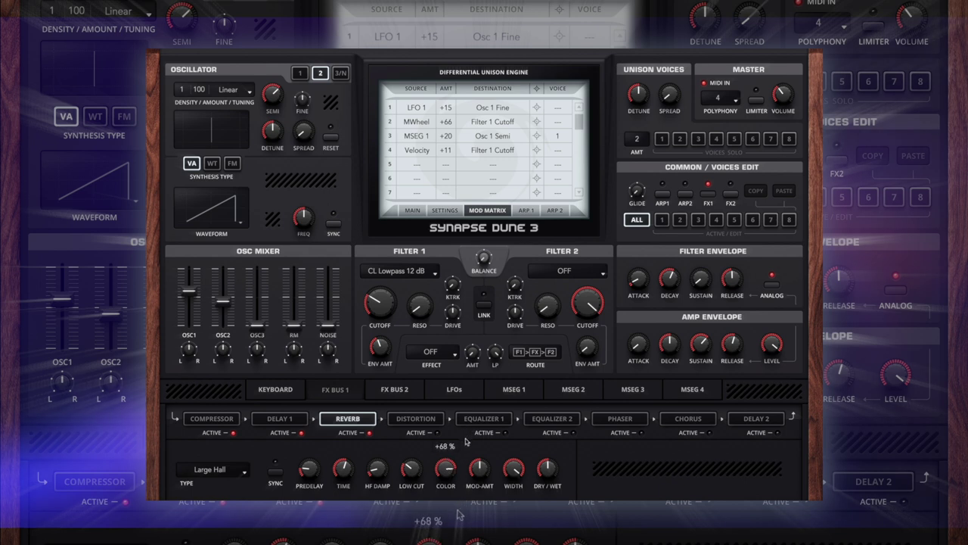
left_click_drag(466, 441, 468, 439)
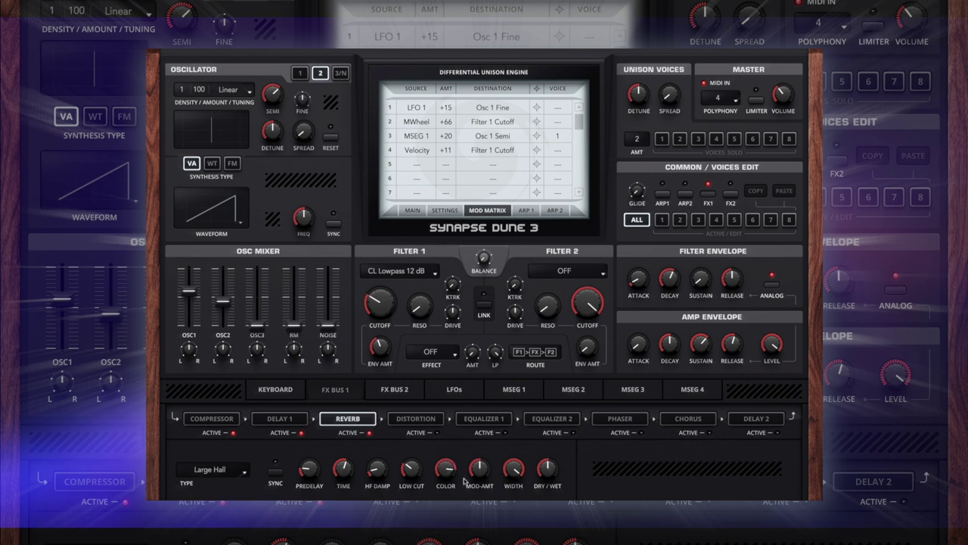
scroll(445, 471, "up", 1)
mouse_move(547, 476)
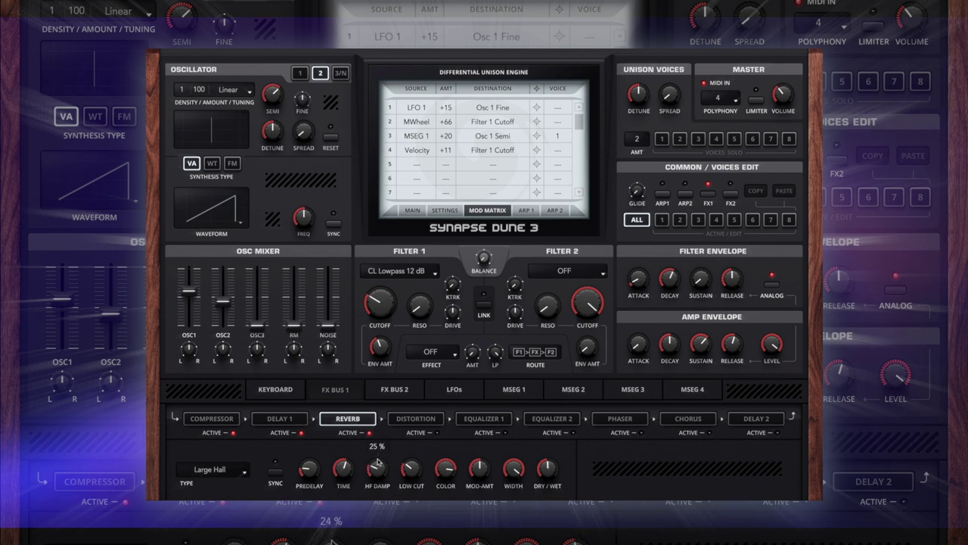
scroll(380, 463, "down", 1)
left_click_drag(382, 461, 376, 471)
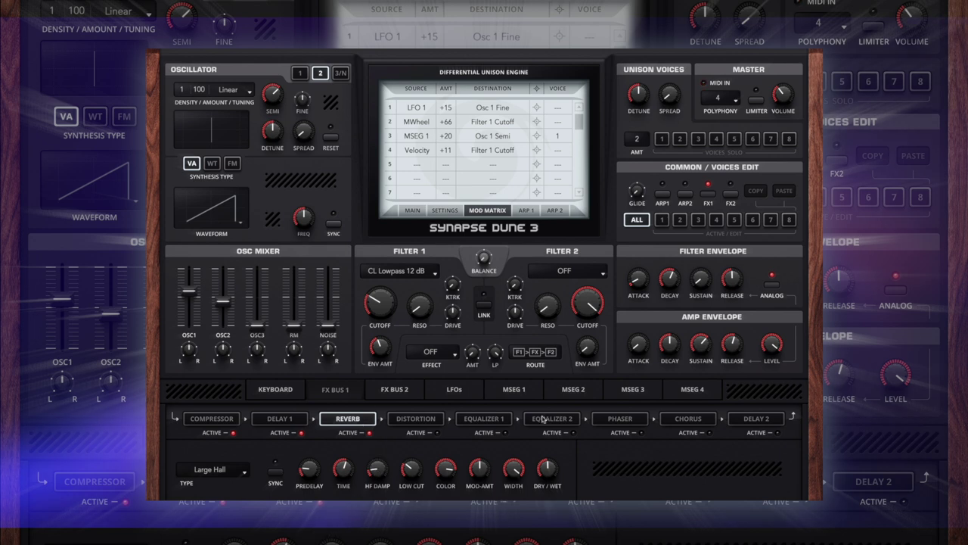
Place Equalizer 1 after the reverb: high shelf 3248 Hz at +1.7 dB, low shelf 175 Hz, gain trimmed
left_click_drag(487, 419, 437, 431)
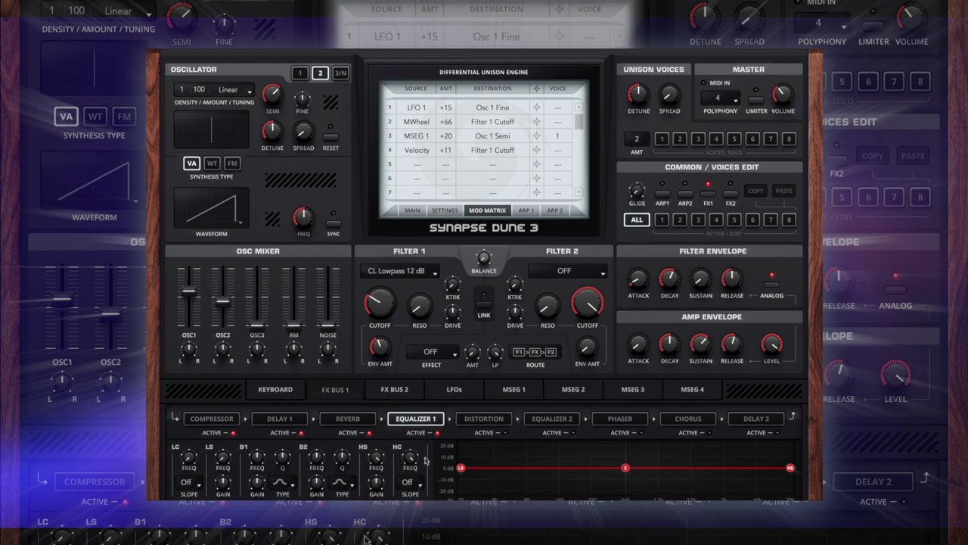
left_click_drag(376, 458, 377, 479)
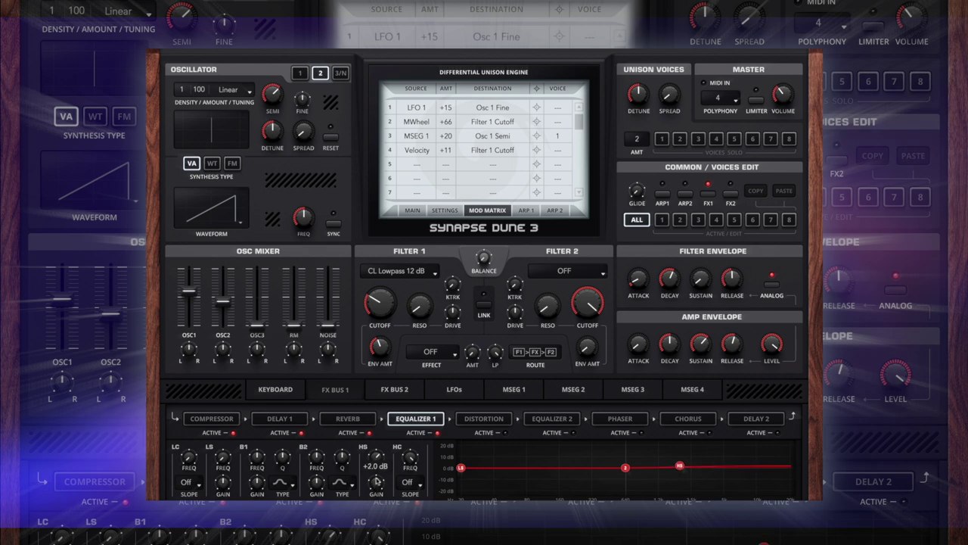
mouse_move(380, 485)
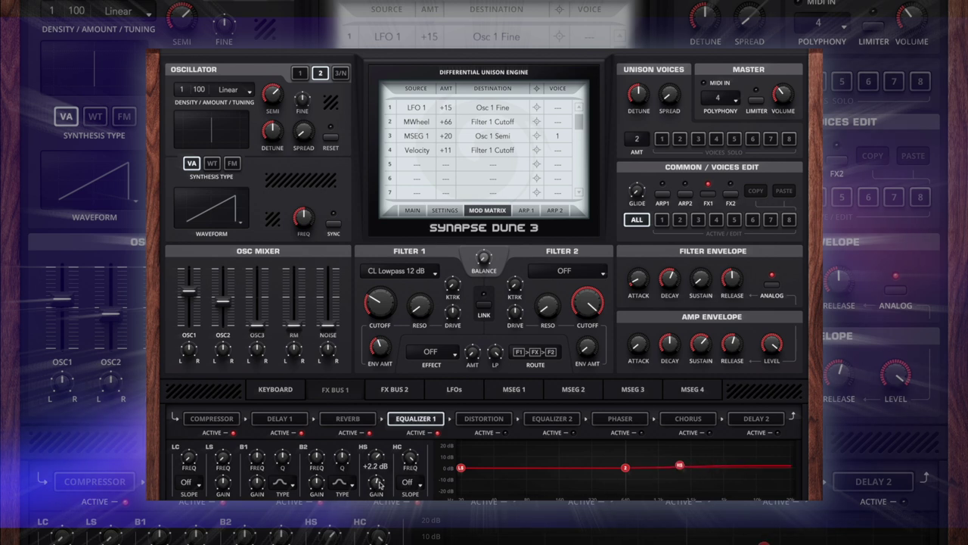
left_click_drag(380, 484, 380, 487)
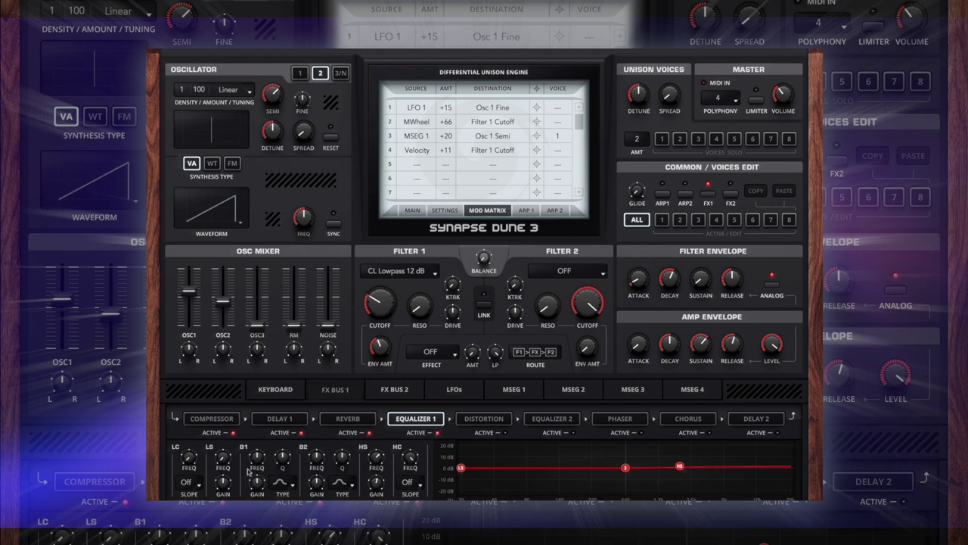
left_click_drag(222, 459, 224, 429)
left_click_drag(222, 482, 220, 489)
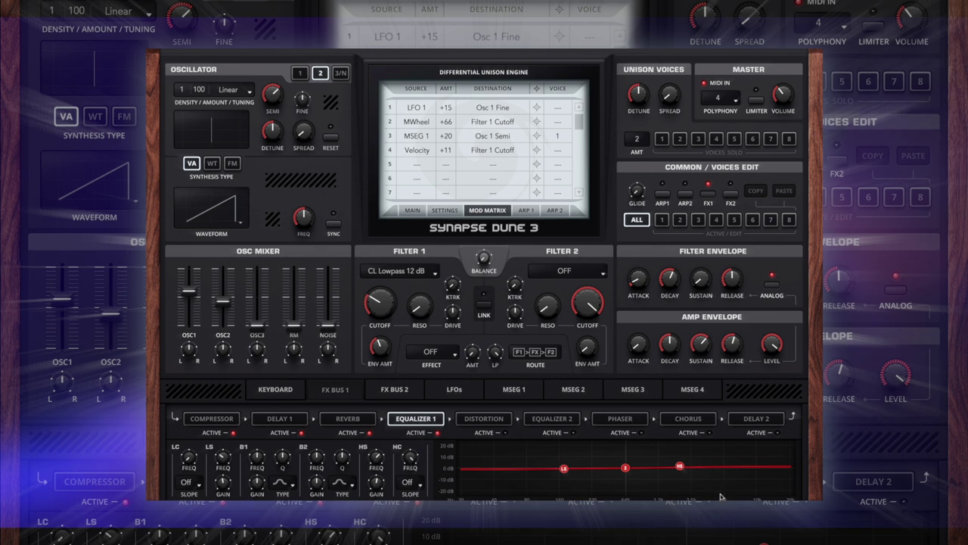
left_click(441, 212)
left_click(411, 211)
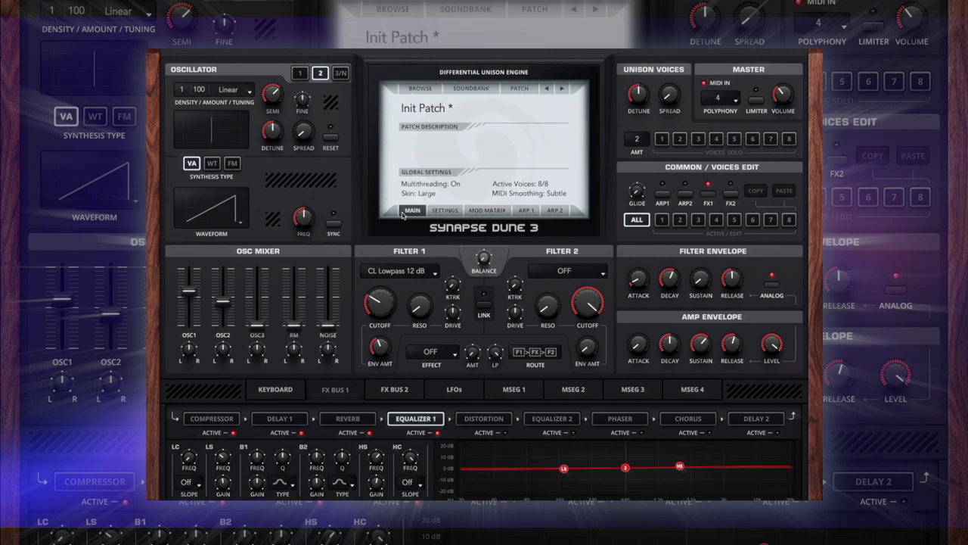
left_click(443, 211)
left_click_drag(560, 136, 532, 138)
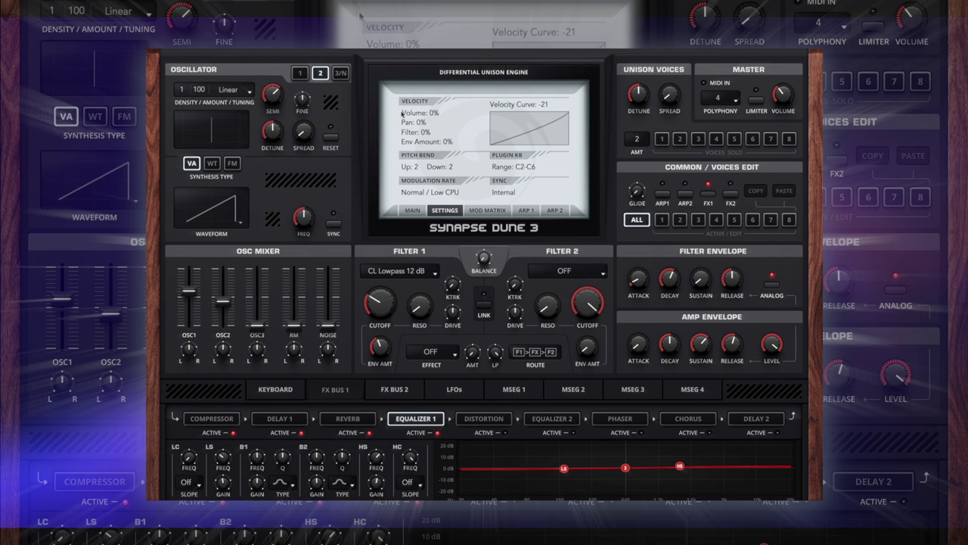
Set MSEG 1 as the source of mod matrix row 5
left_click(505, 211)
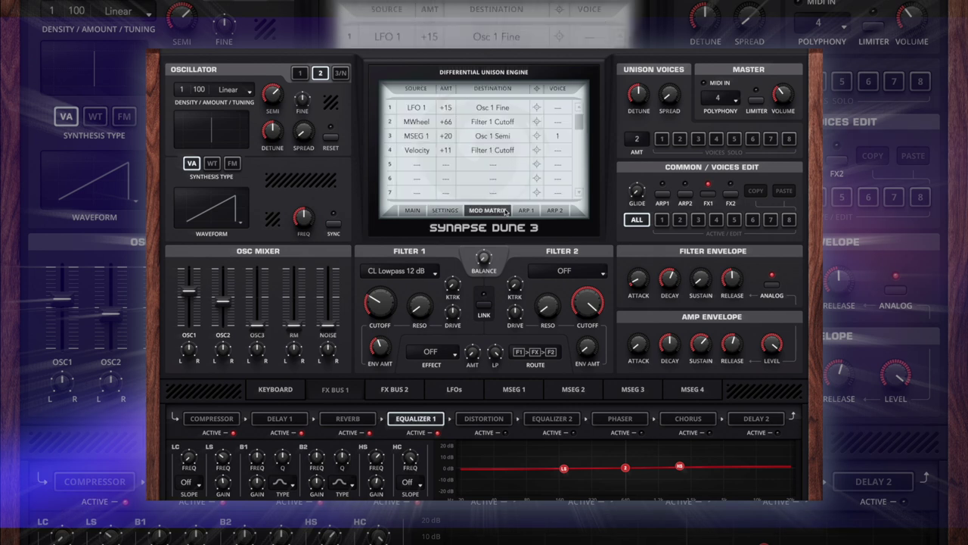
left_click(417, 178)
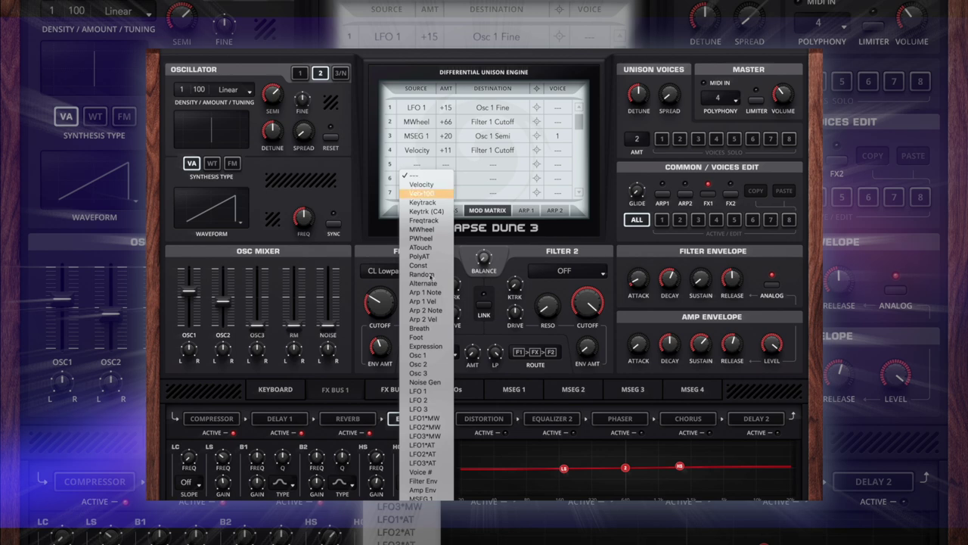
left_click(420, 499)
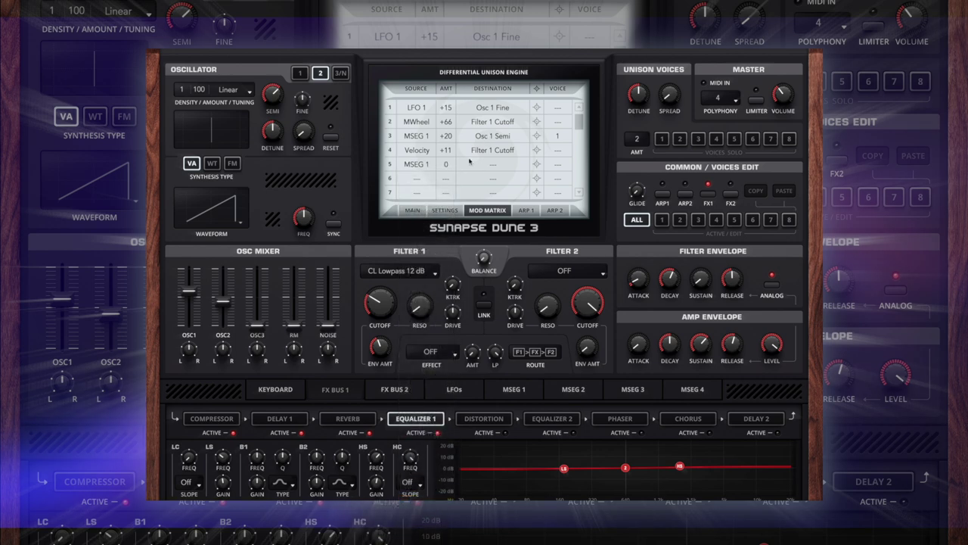
left_click(491, 167)
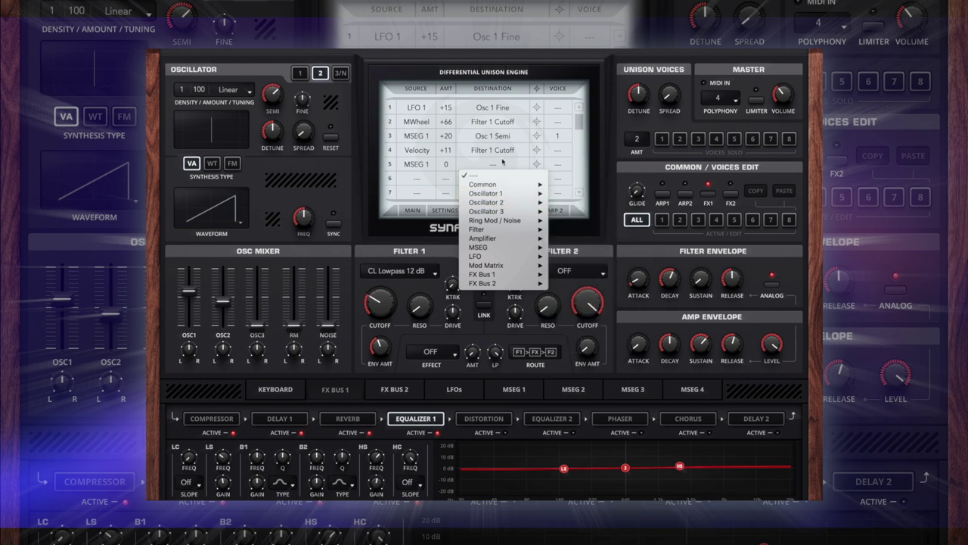
left_click(505, 163)
Learn Osc 2 Semi as row 5's destination, limit it to voice 2, and show MSEG 1
left_click(537, 164)
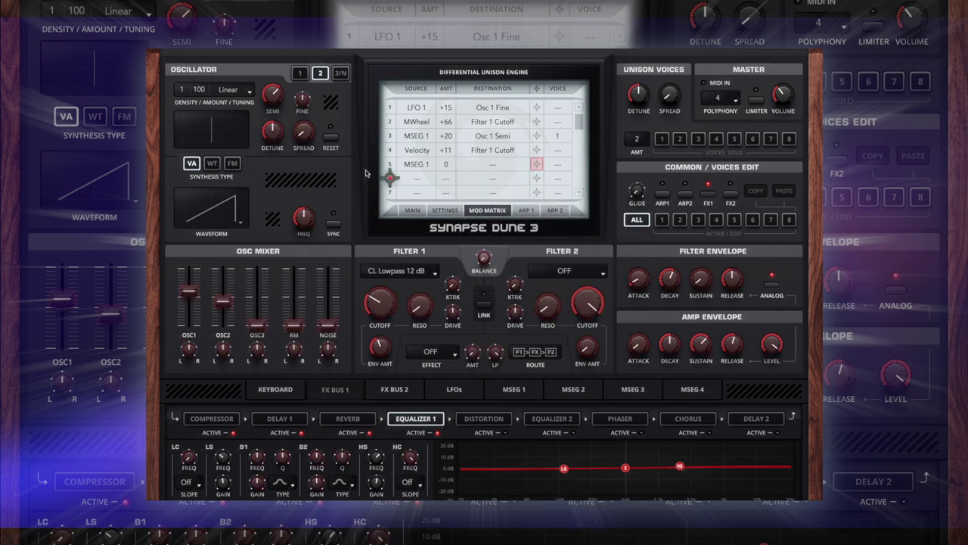
left_click(267, 93)
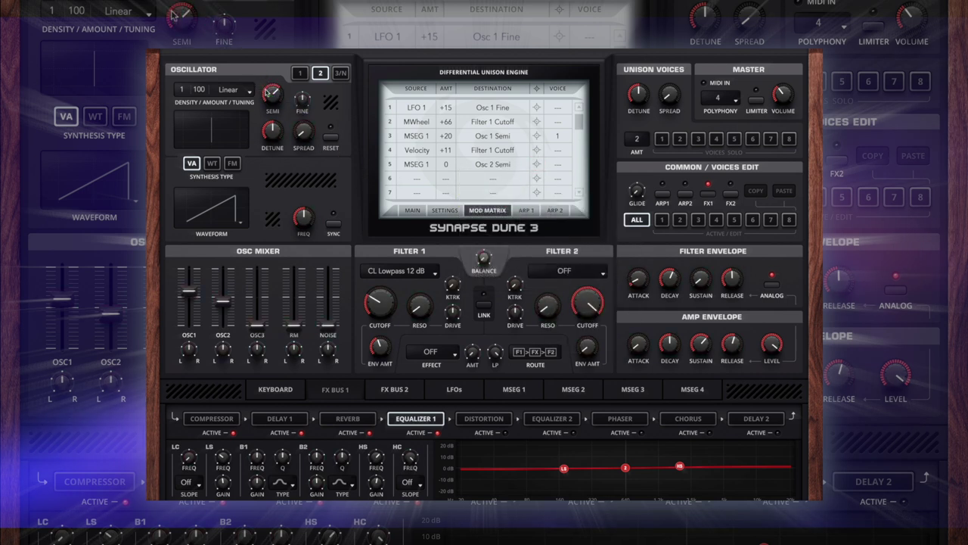
left_click(564, 167)
left_click(562, 195)
left_click(512, 389)
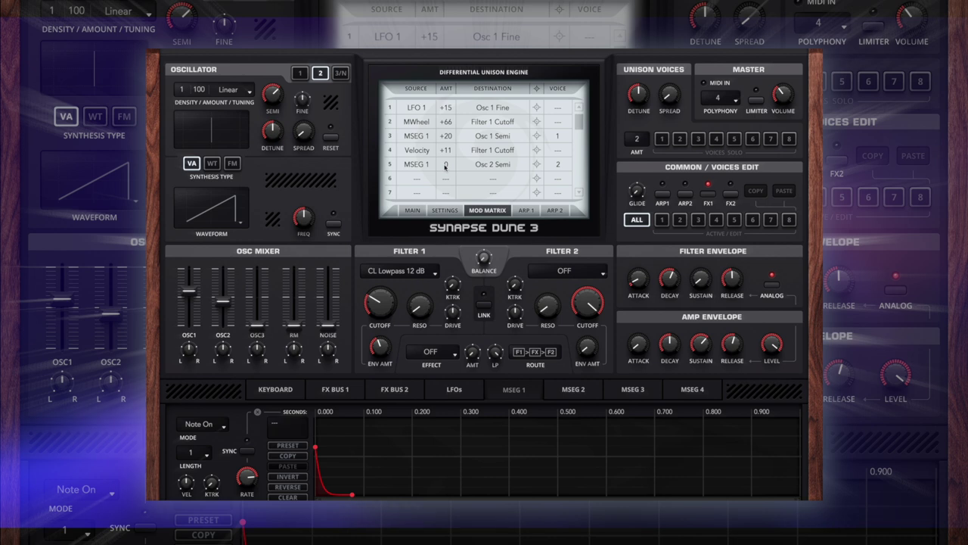
Solo and edit voice 2, set MSEG 1 to Osc 2 Semi amount +61, then edit all voices
mouse_move(446, 166)
left_mouse_down()
mouse_move(449, 103)
mouse_move(447, 183)
left_mouse_up()
left_click(680, 139)
left_click(680, 220)
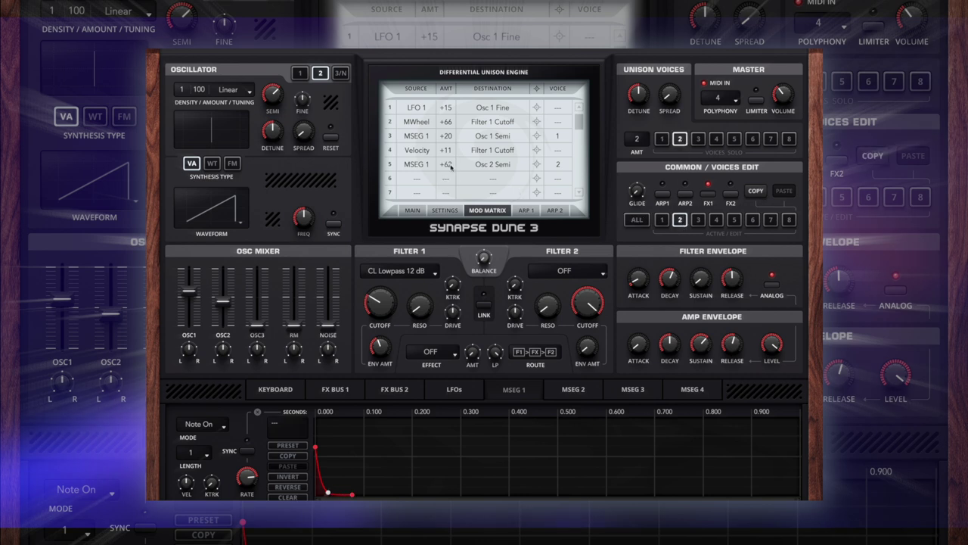
mouse_move(447, 166)
left_mouse_down()
mouse_move(454, 113)
mouse_move(450, 192)
mouse_move(452, 168)
left_mouse_up()
left_click(298, 73)
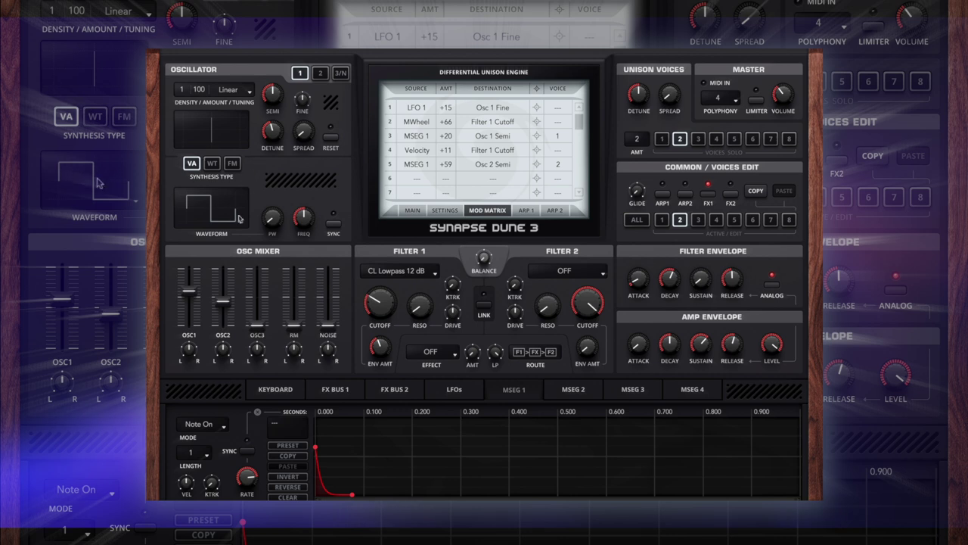
left_click(319, 72)
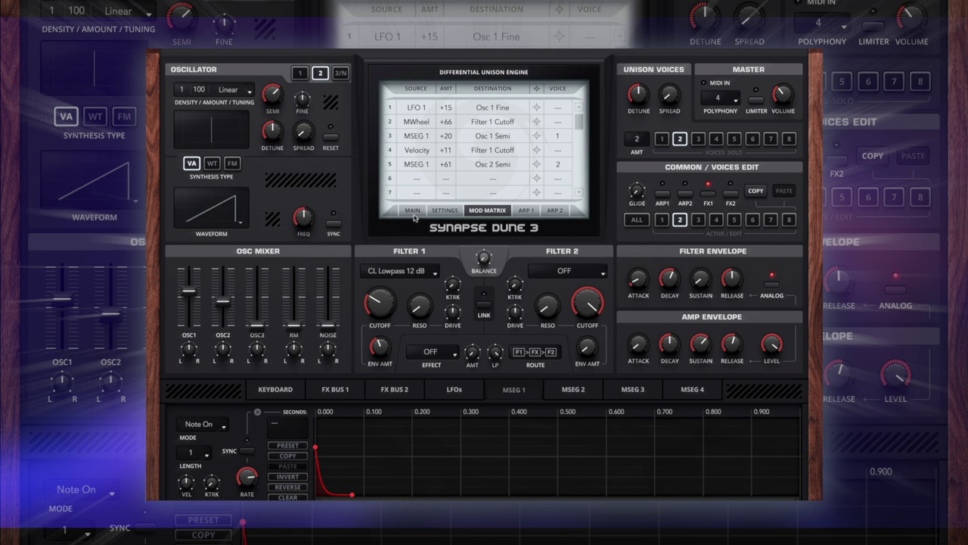
left_click(638, 219)
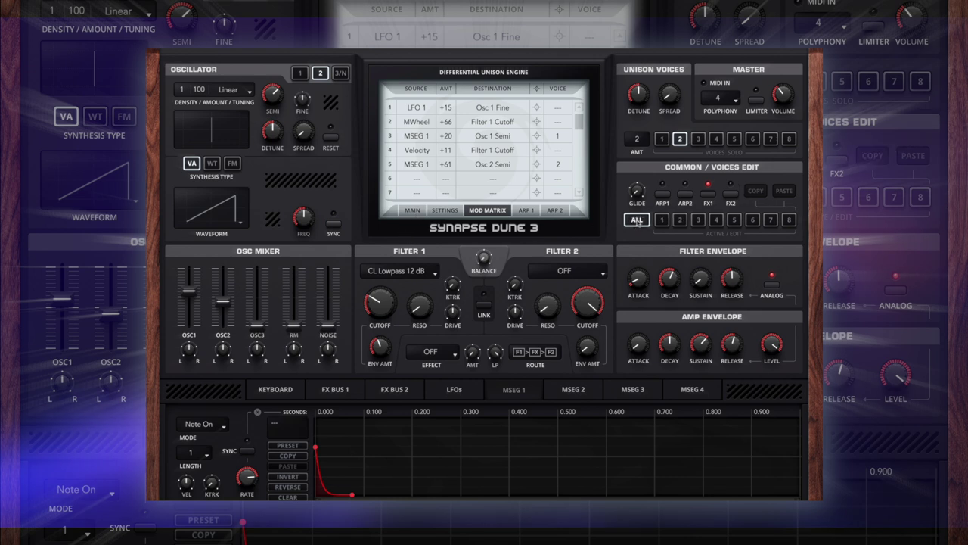
Turn off voice 2's solo
left_click(681, 139)
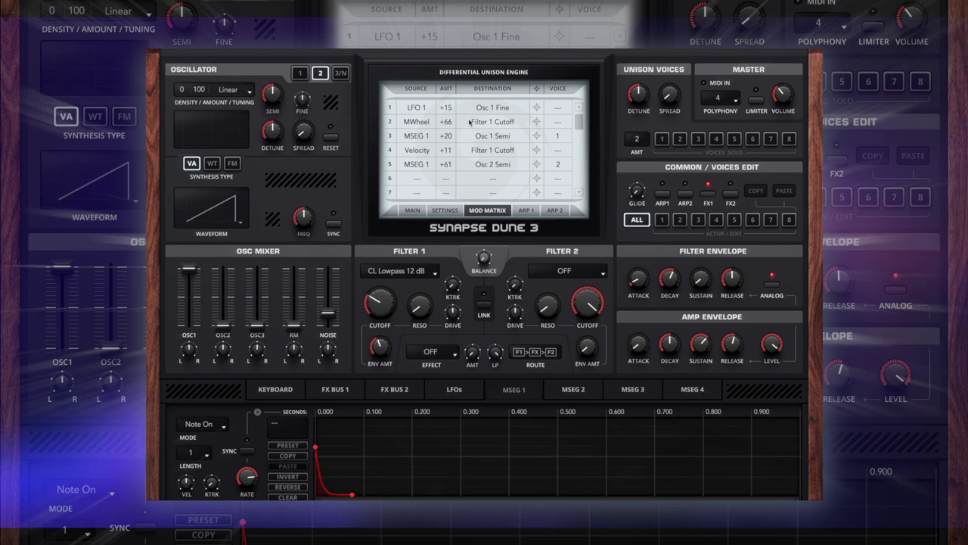
With the three LFOs shown, adjust MSEG 1's Osc 1 Semi mod amount from +20 to +21
left_click(469, 388)
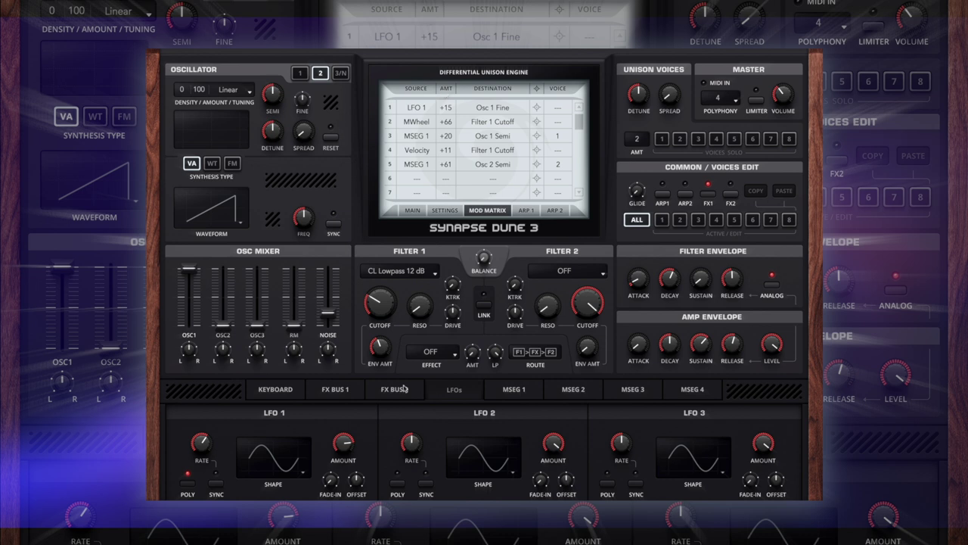
scroll(452, 106, "up", 7)
scroll(454, 104, "down", 5)
left_click_drag(441, 135, 454, 133)
left_click_drag(450, 137, 450, 145)
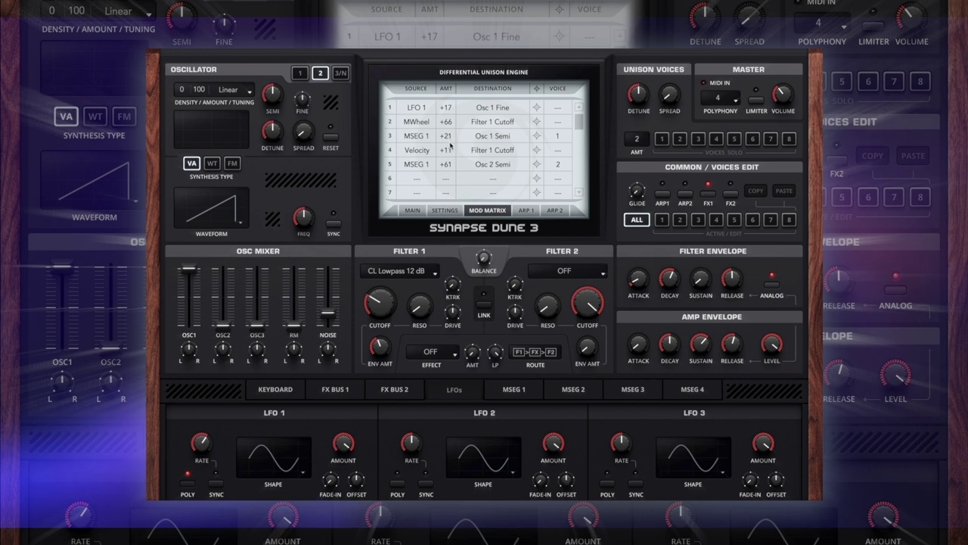